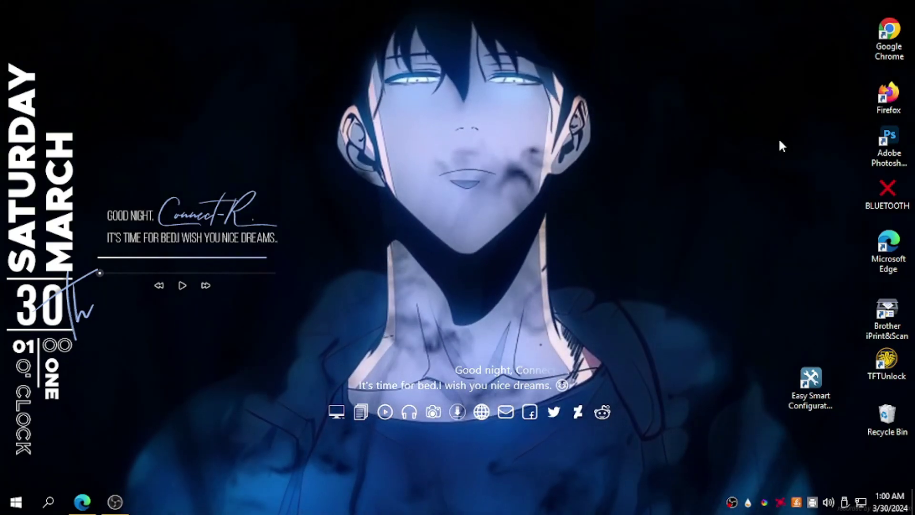
# Return to Edge and open the Bing result for the TL-SG108E download page.
pyautogui.click(82, 501)
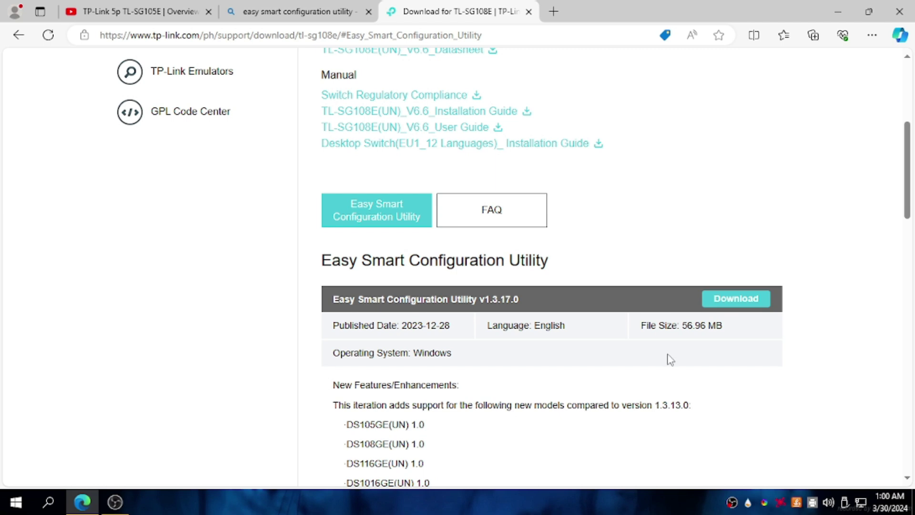
pyautogui.scroll(5, 670, 357)
pyautogui.moveTo(563, 137); pyautogui.dragTo(328, 140)
pyautogui.click(266, 12)
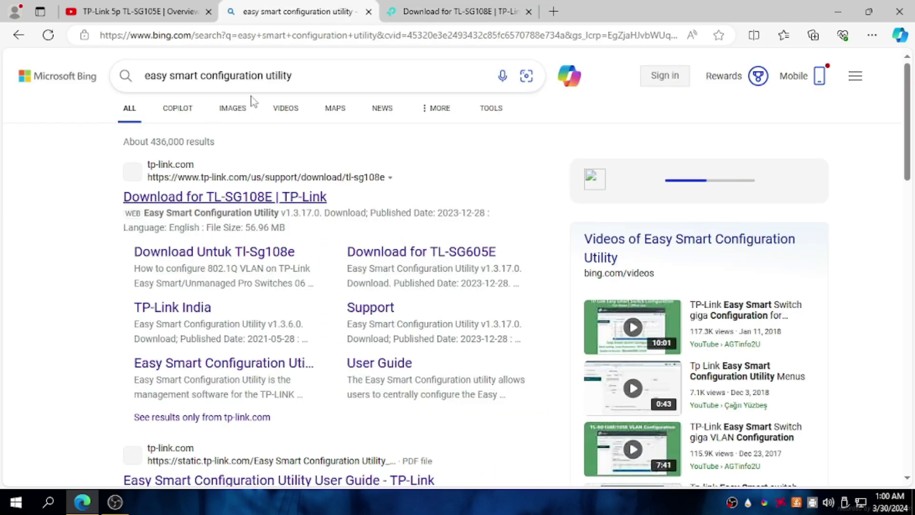
pyautogui.moveTo(326, 72); pyautogui.dragTo(151, 75)
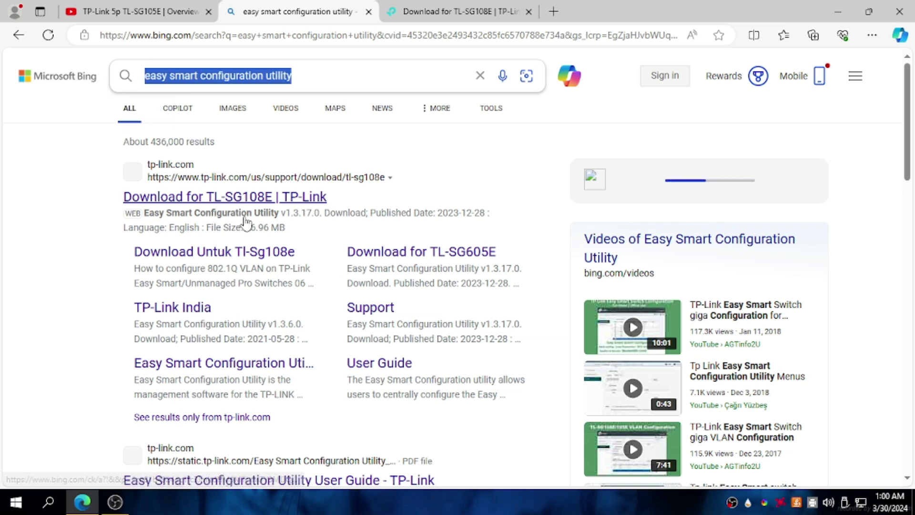
pyautogui.click(264, 206)
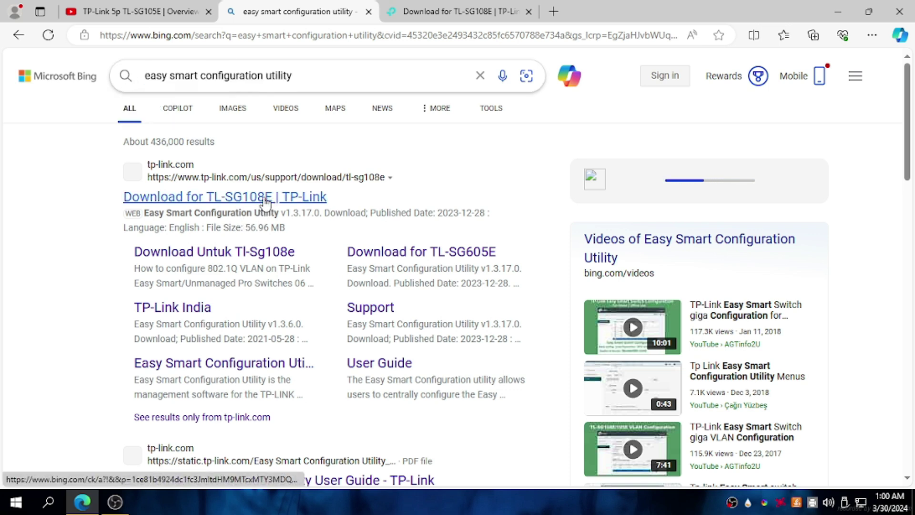
# Accept the Philippines site, start then cancel the v1.3.17.0 utility download, and close the page.
pyautogui.click(688, 12)
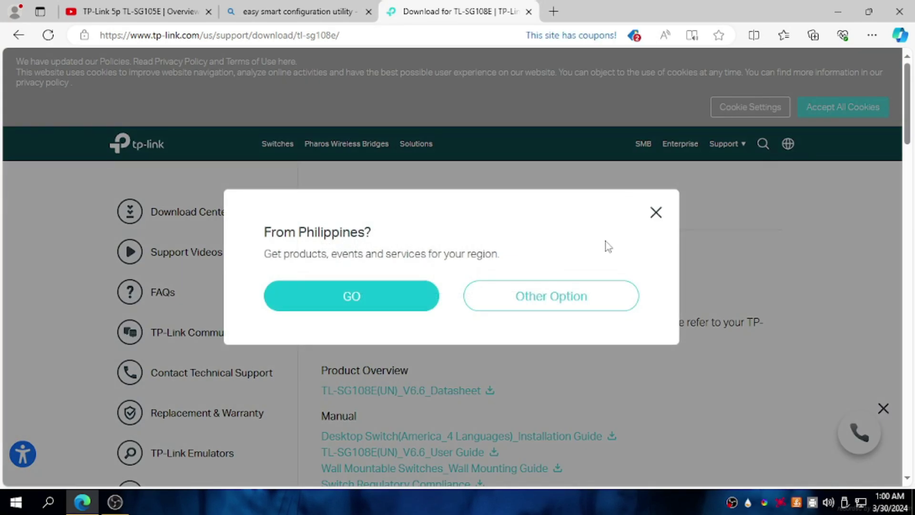
pyautogui.click(377, 307)
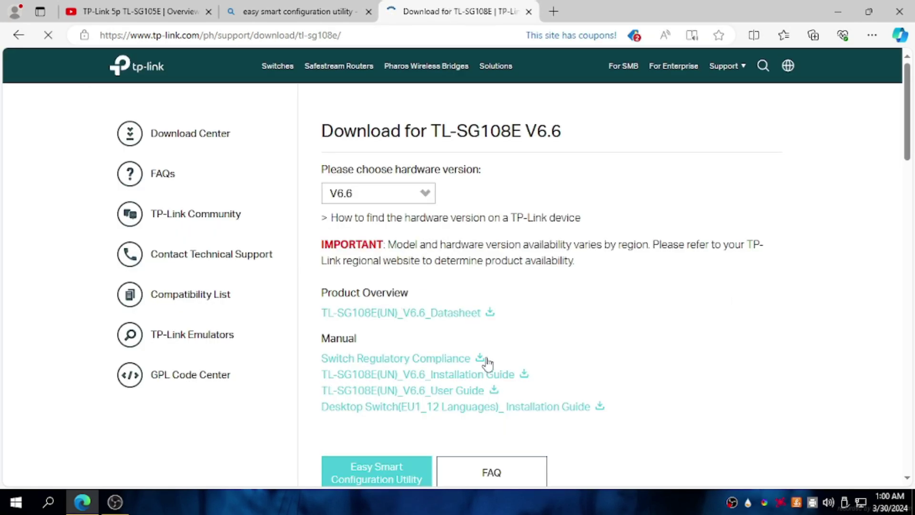
pyautogui.scroll(-5, 542, 383)
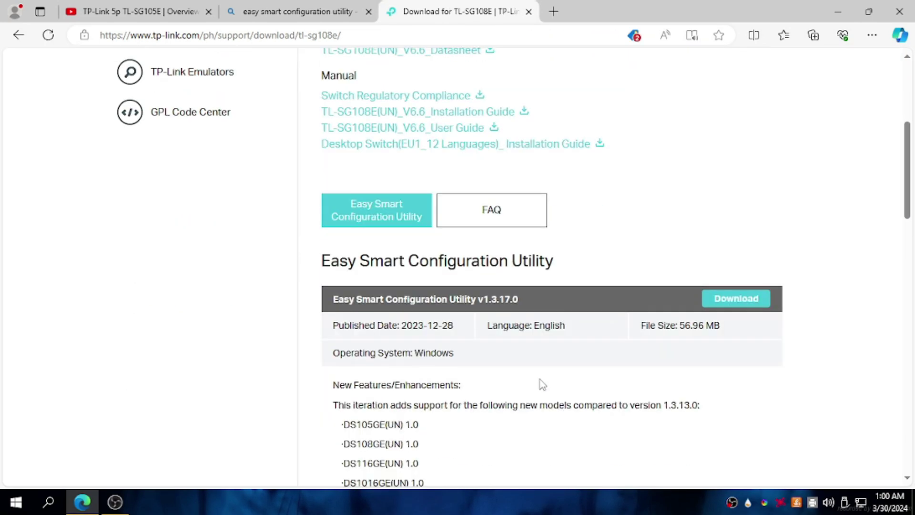
pyautogui.scroll(-1, 542, 384)
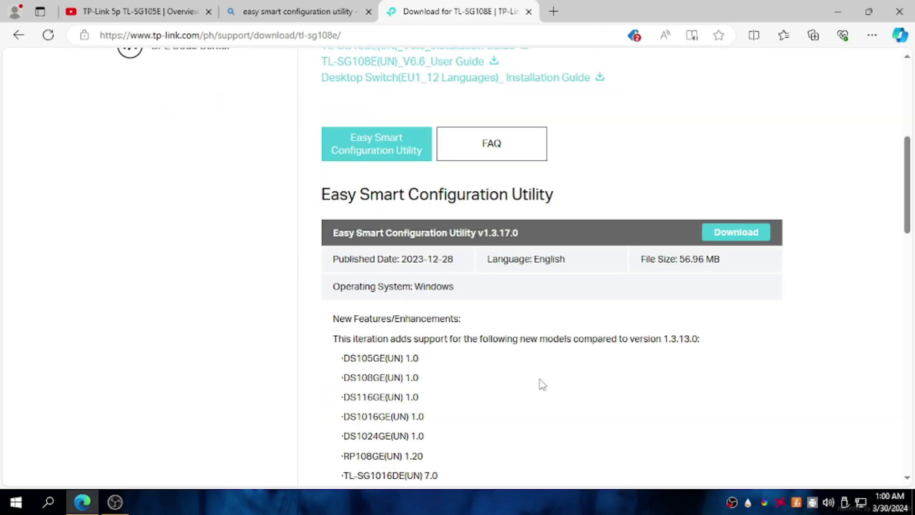
pyautogui.click(726, 236)
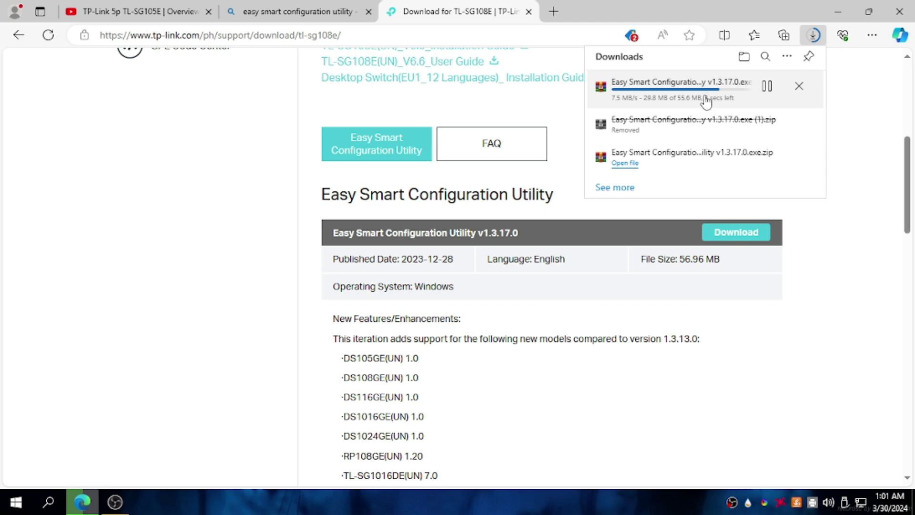
pyautogui.click(799, 88)
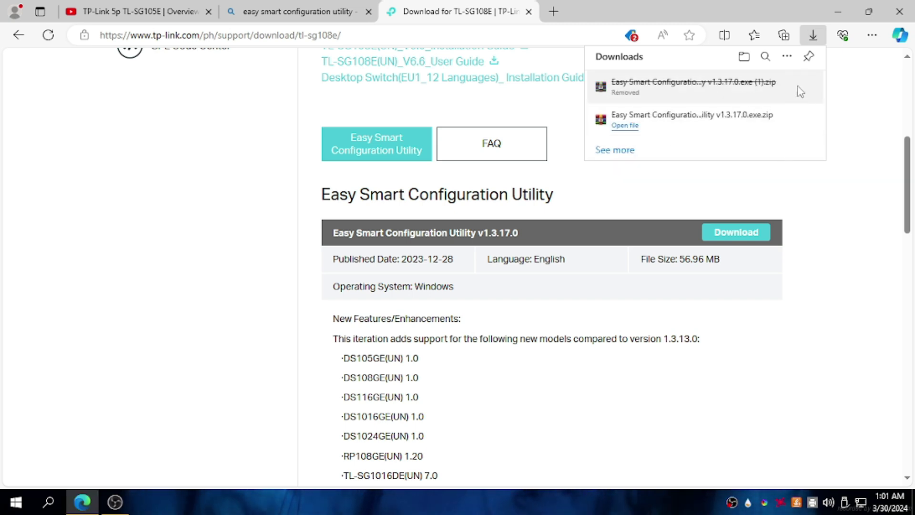
pyautogui.click(529, 12)
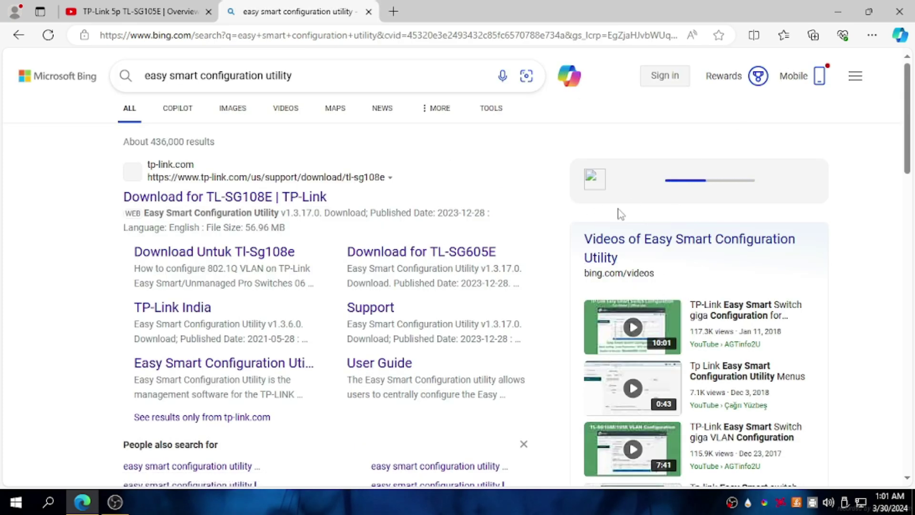
# Minimize Edge and launch Easy Smart Configuration Utility from its desktop shortcut.
pyautogui.click(838, 13)
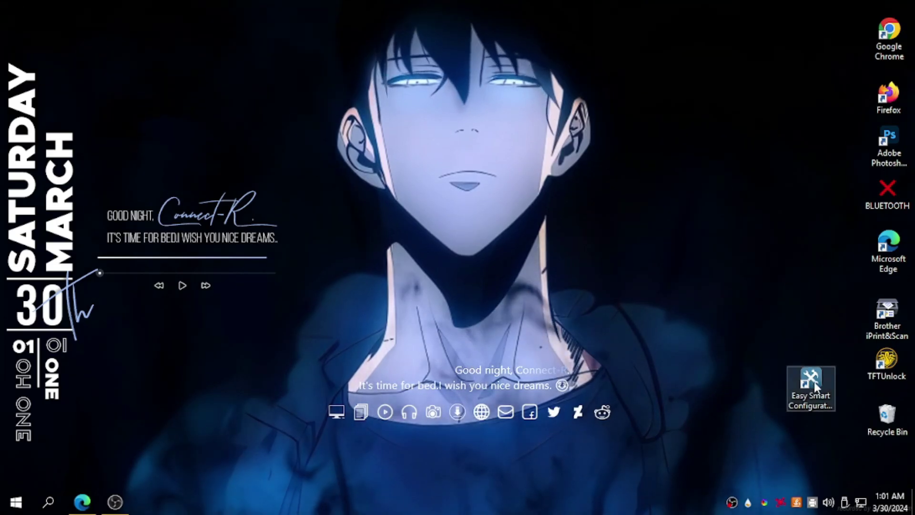
pyautogui.click(805, 409)
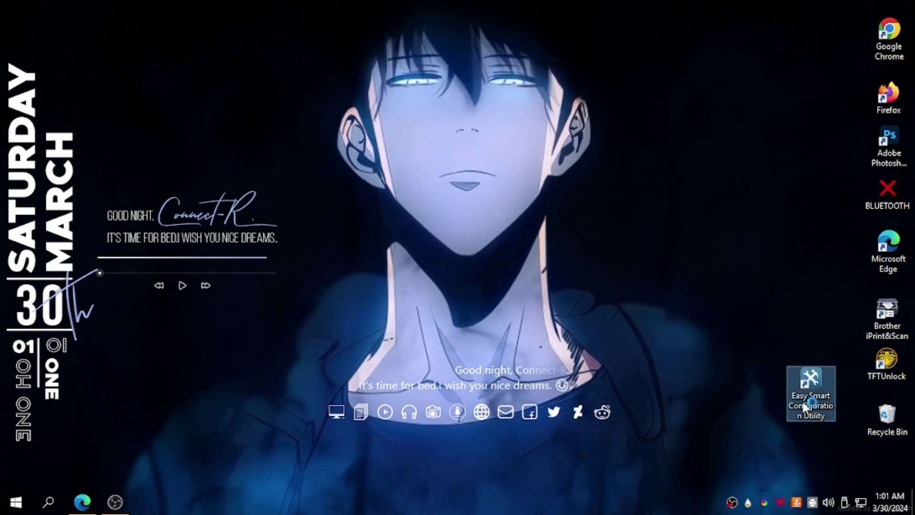
pyautogui.doubleClick(804, 408)
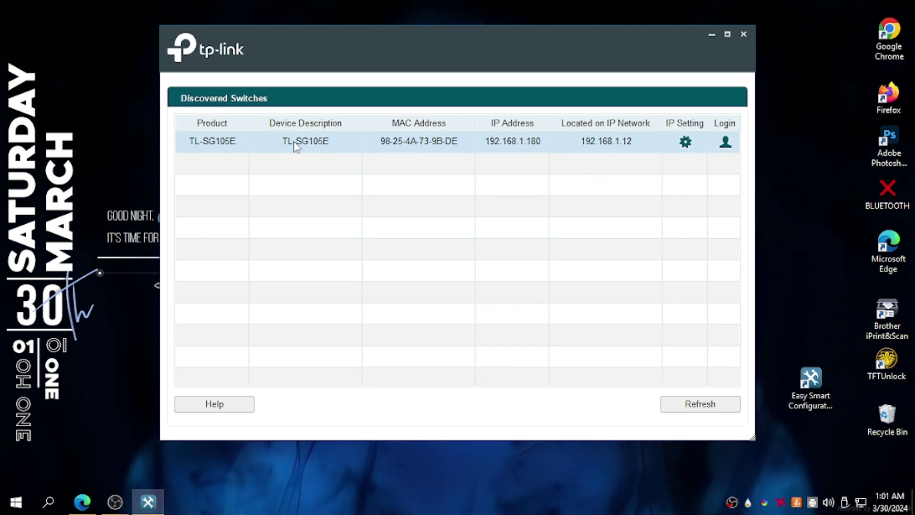
# Log in to the TL-SG105E switch with its username and password.
pyautogui.click(725, 143)
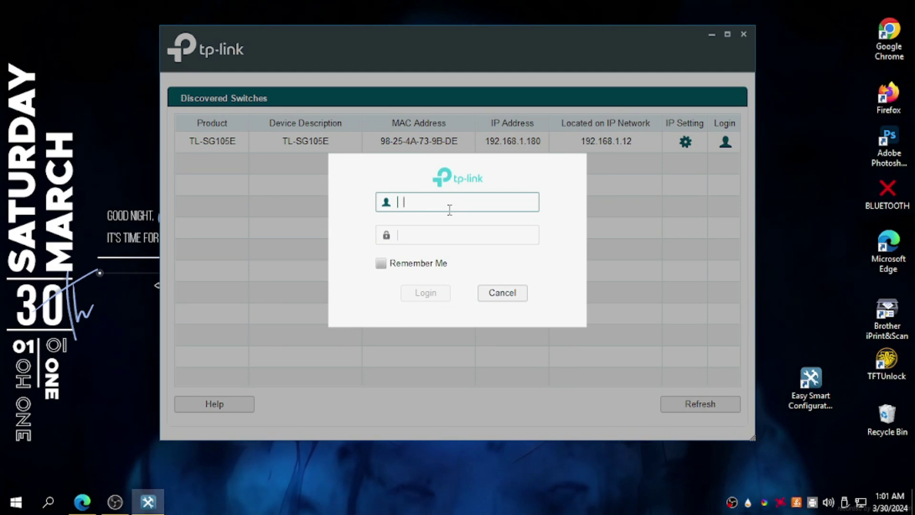
pyautogui.write('admin')
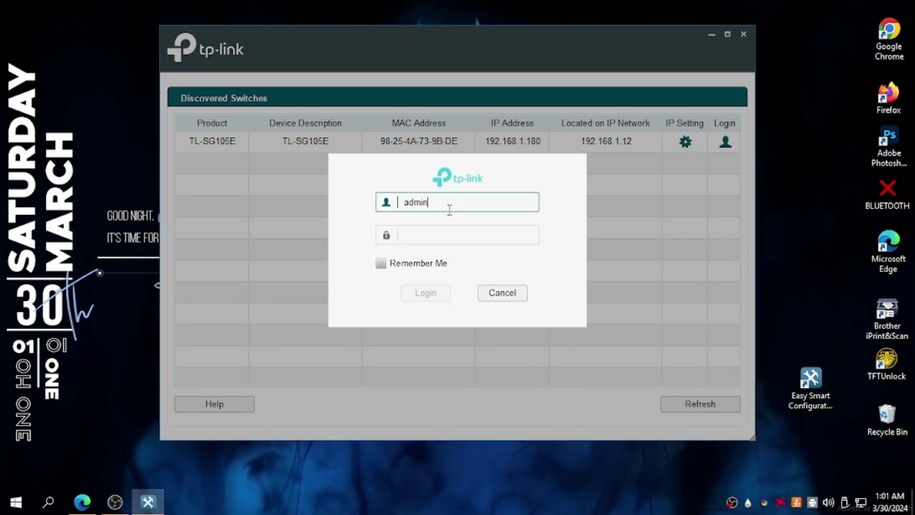
pyautogui.press('Tab')
pyautogui.write('admi')
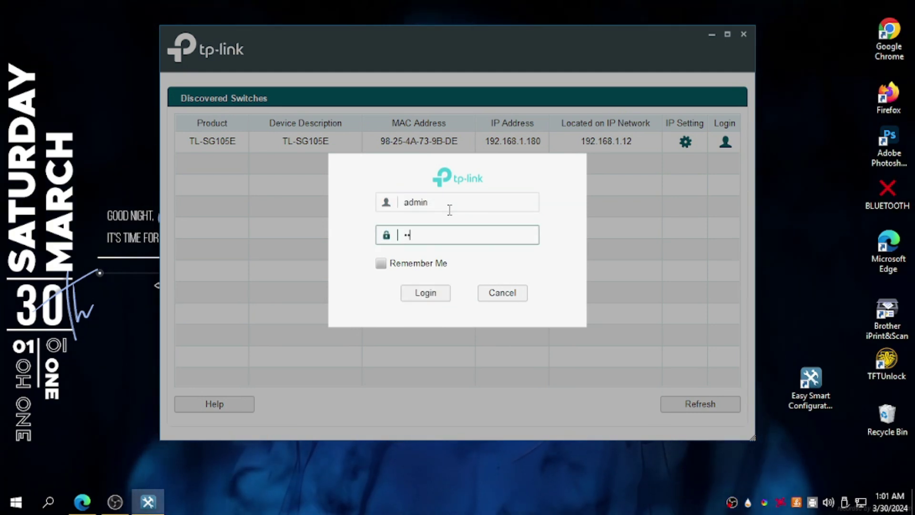
pyautogui.write('n')
pyautogui.press('Return')
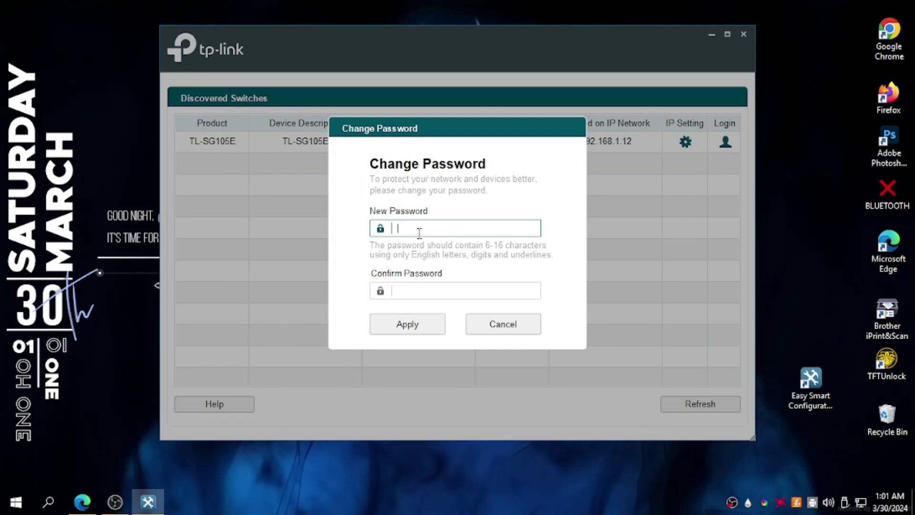
# Enter and confirm a new password, apply it, and dismiss the invalid-password message.
pyautogui.write('•')
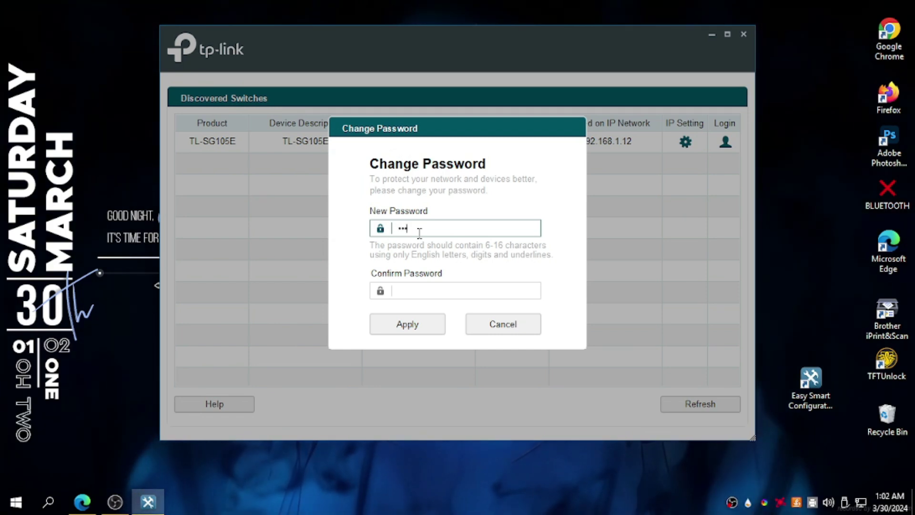
pyautogui.write('••••••')
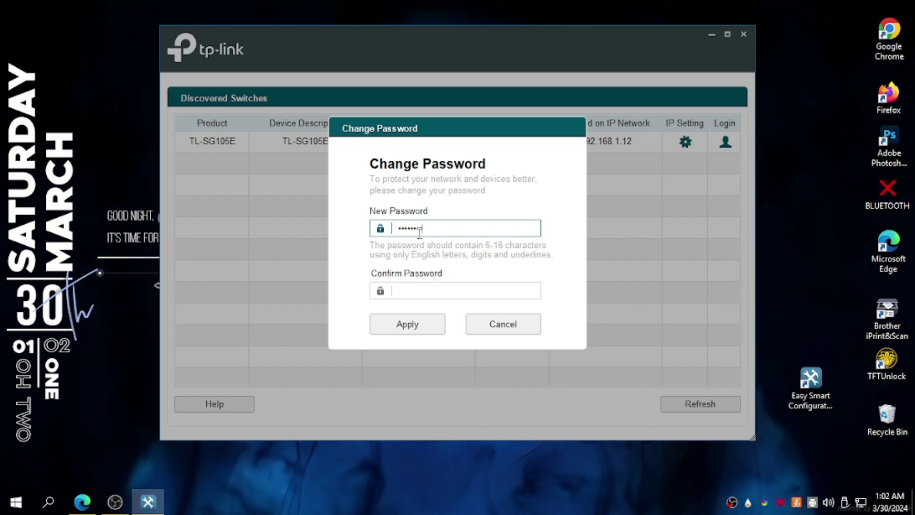
pyautogui.write('•')
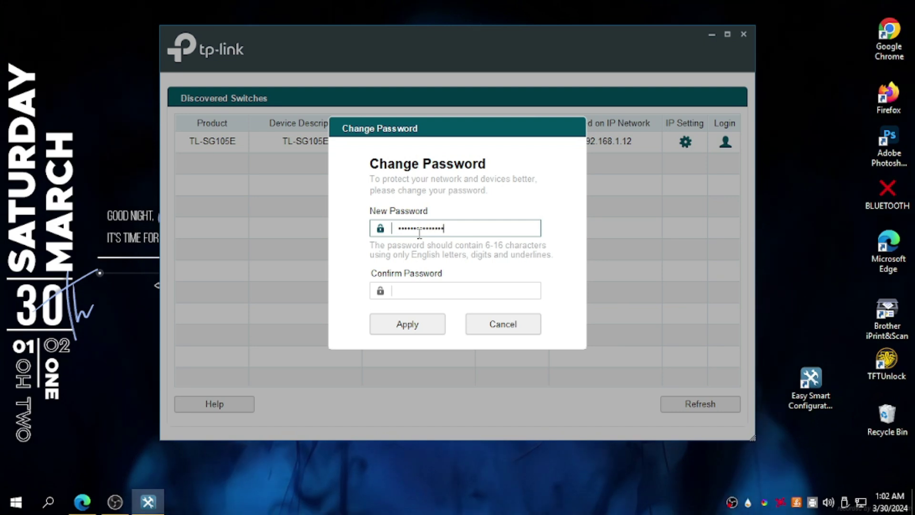
pyautogui.press('Tab')
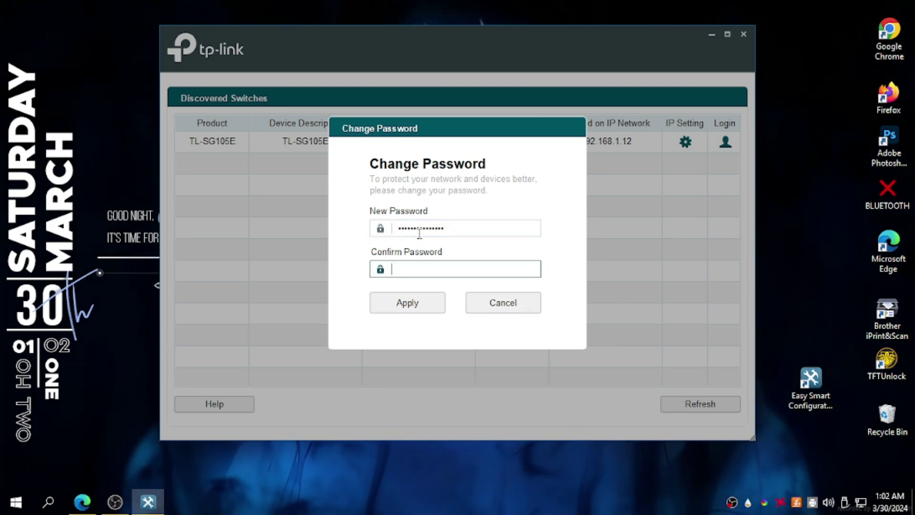
pyautogui.write('••')
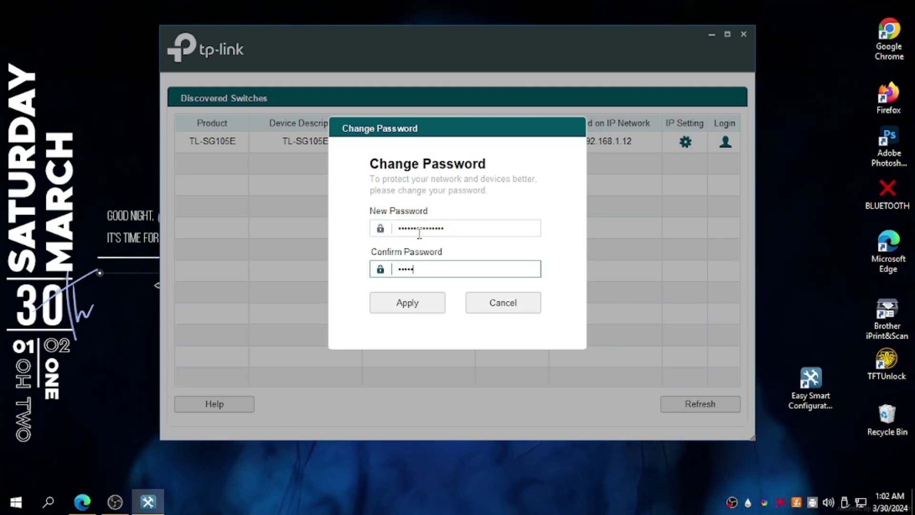
pyautogui.write('•••••')
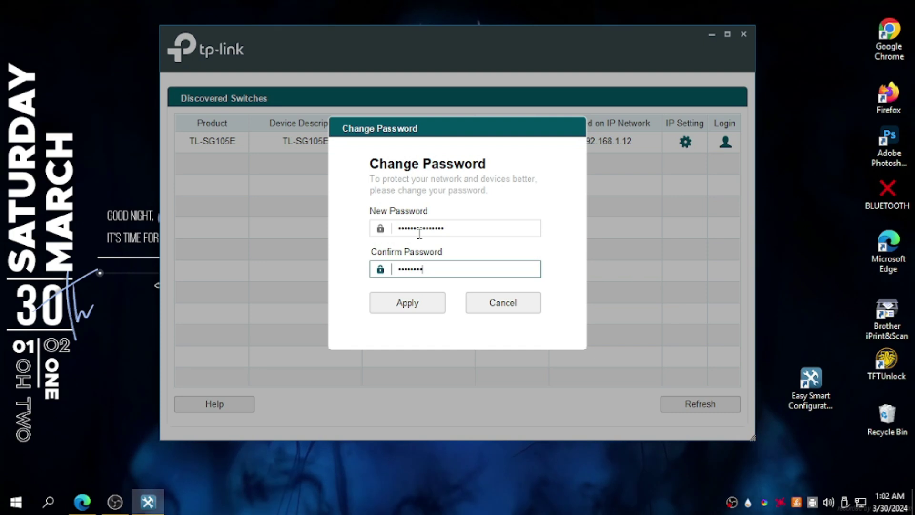
pyautogui.write('•••')
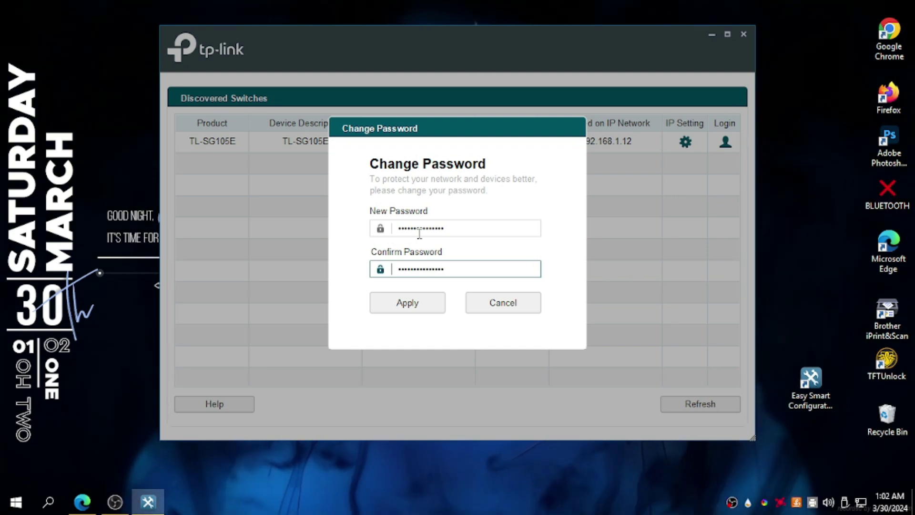
pyautogui.click(425, 313)
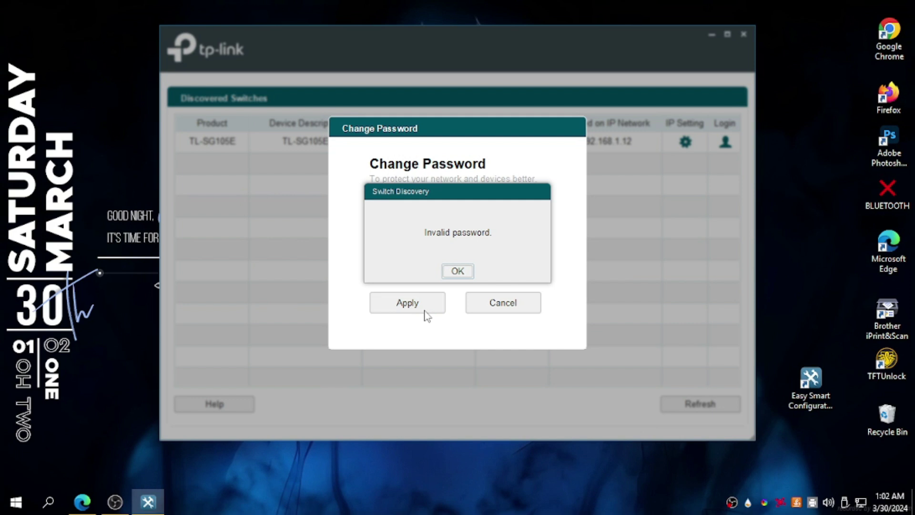
pyautogui.click(456, 272)
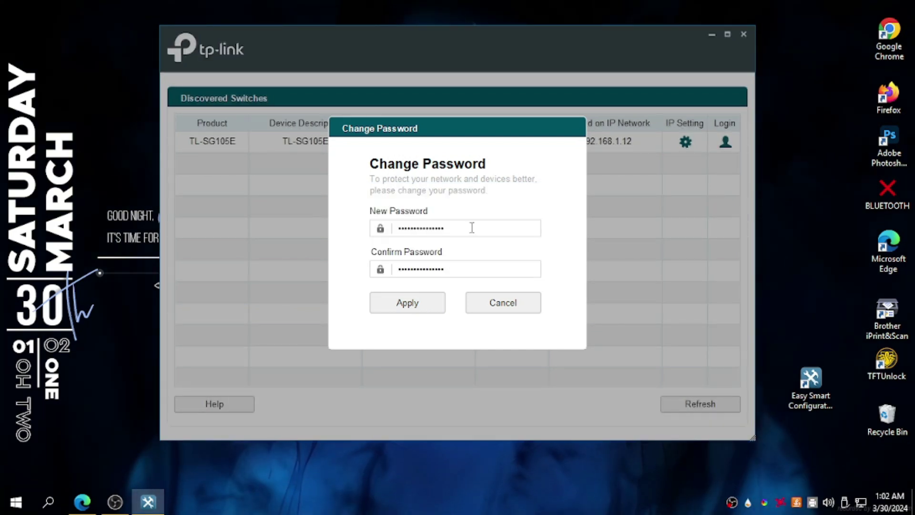
# Re-enter the new password in both fields and confirm applying it.
pyautogui.moveTo(471, 227); pyautogui.dragTo(378, 224)
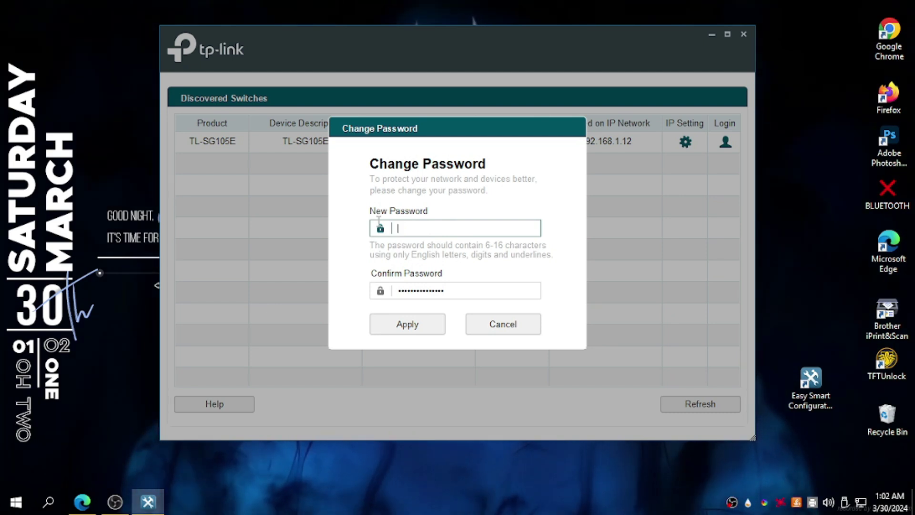
pyautogui.write('•••••••')
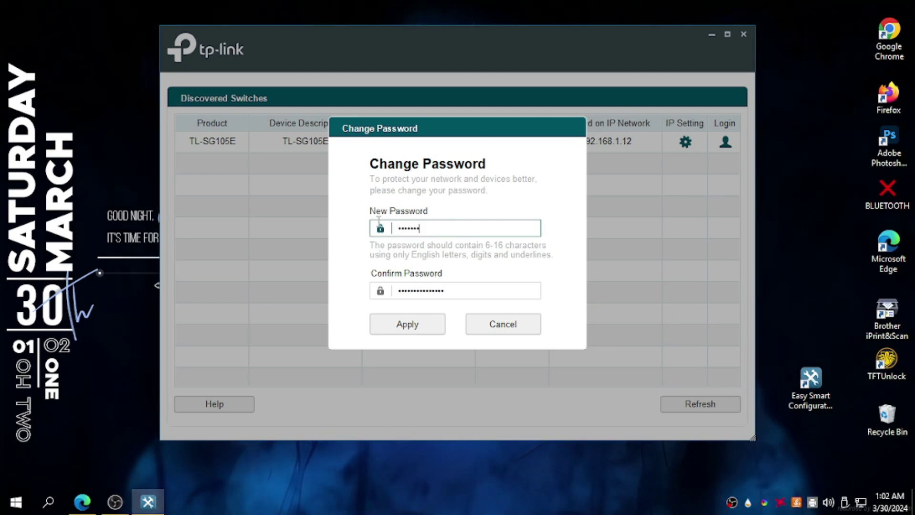
pyautogui.write('••')
pyautogui.press('Tab')
pyautogui.hotkey('ctrl', 'a')
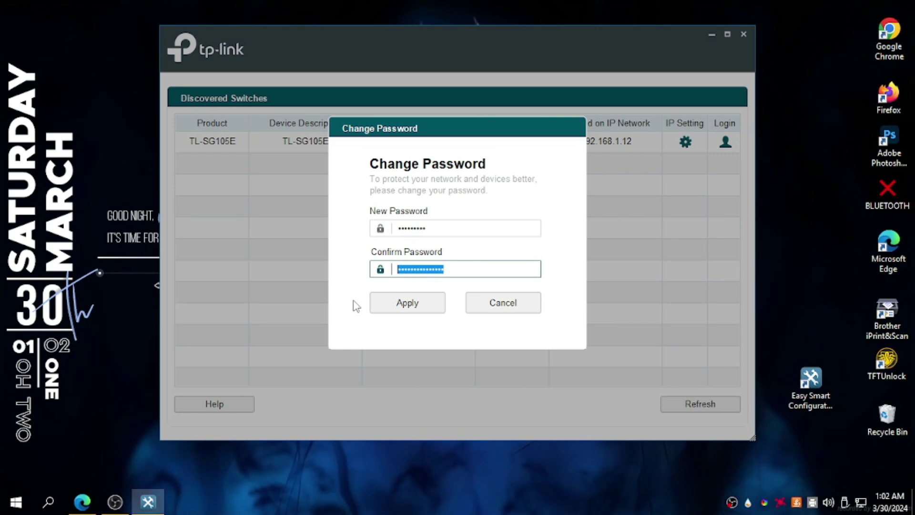
pyautogui.write('•••••')
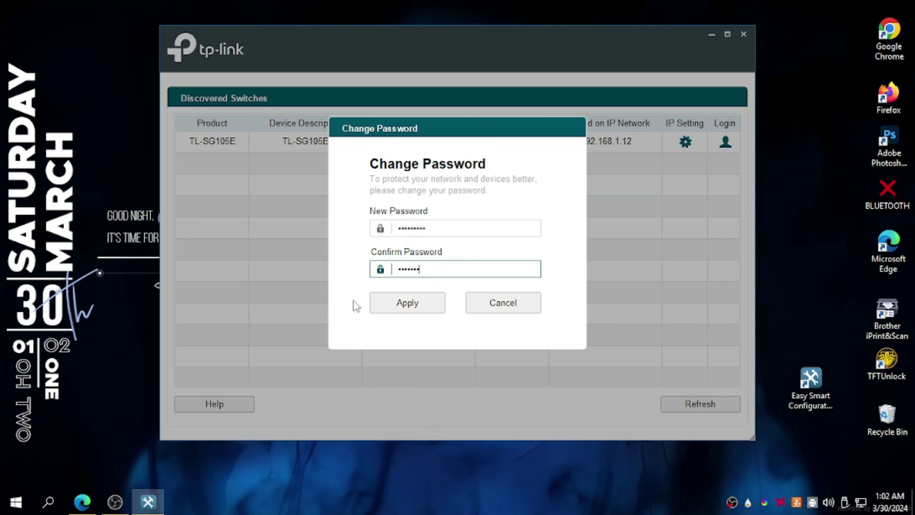
pyautogui.write('••••')
pyautogui.click(380, 303)
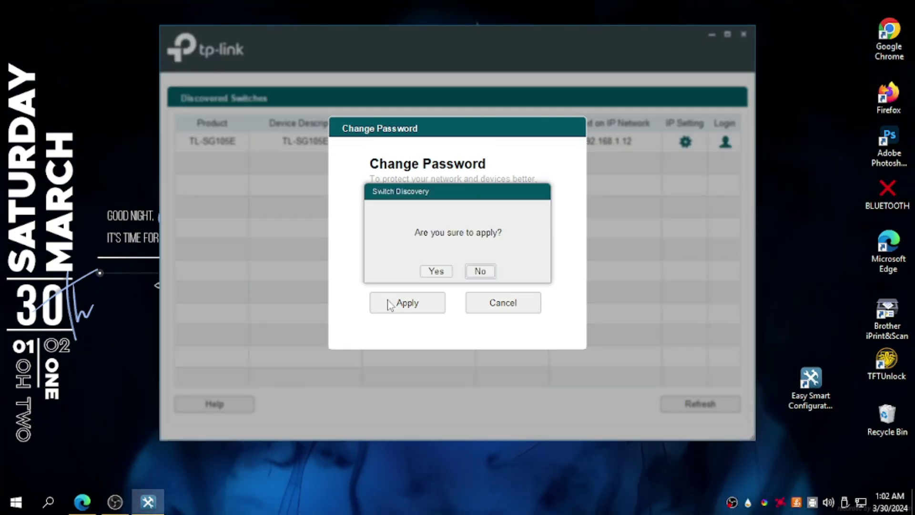
pyautogui.click(434, 271)
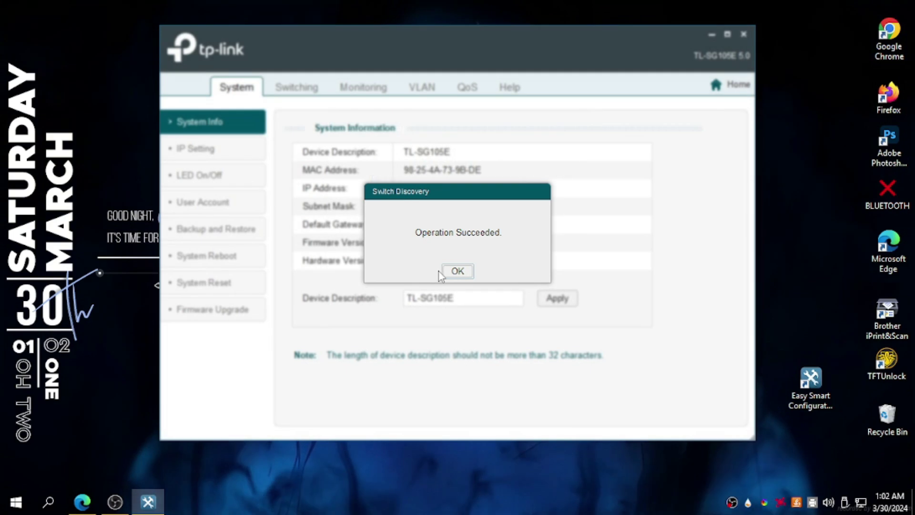
# Acknowledge the success message, maximize the utility window, and show the IP Setting page.
pyautogui.click(455, 270)
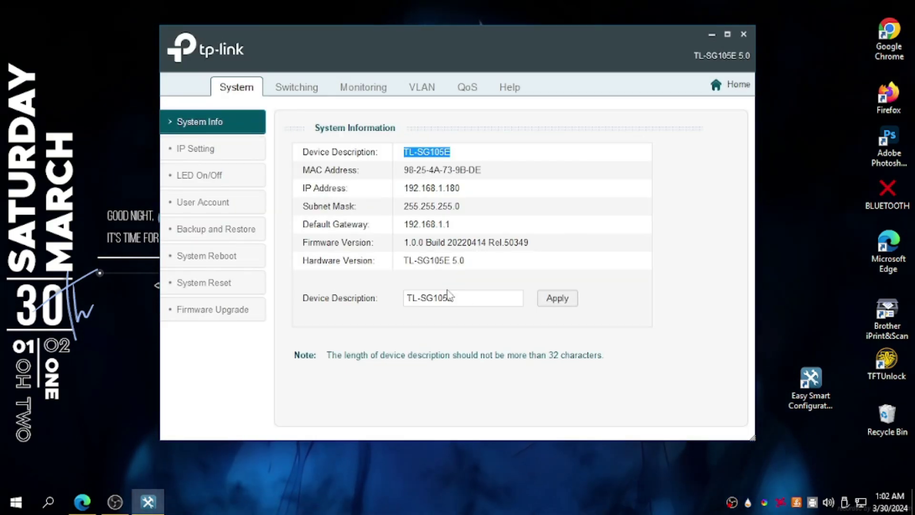
pyautogui.click(727, 34)
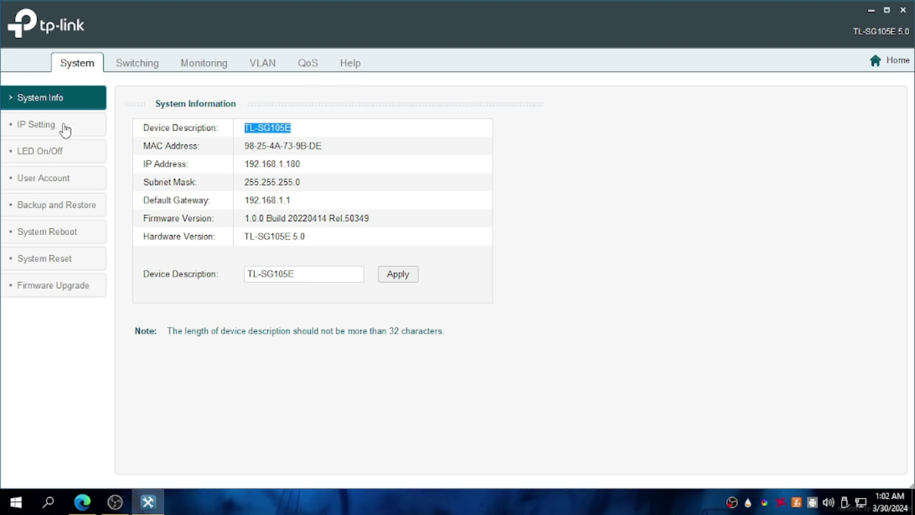
pyautogui.click(66, 129)
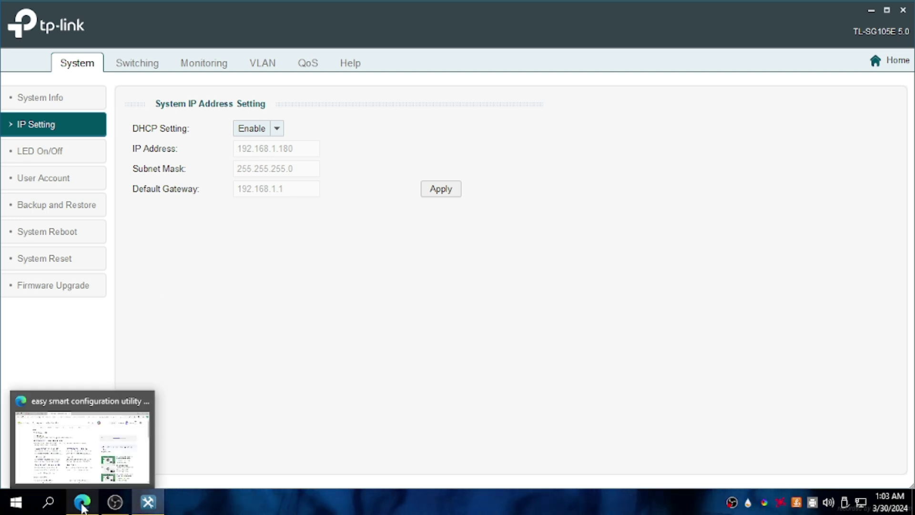
# Load the switch's web login at 192.168.1.180 in Edge, then close it and return.
pyautogui.click(82, 501)
pyautogui.click(310, 41)
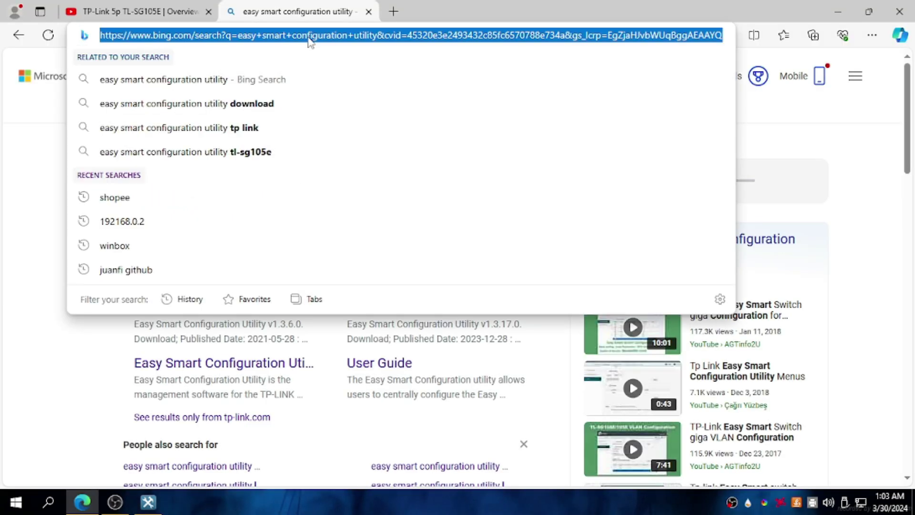
pyautogui.write('192.168.')
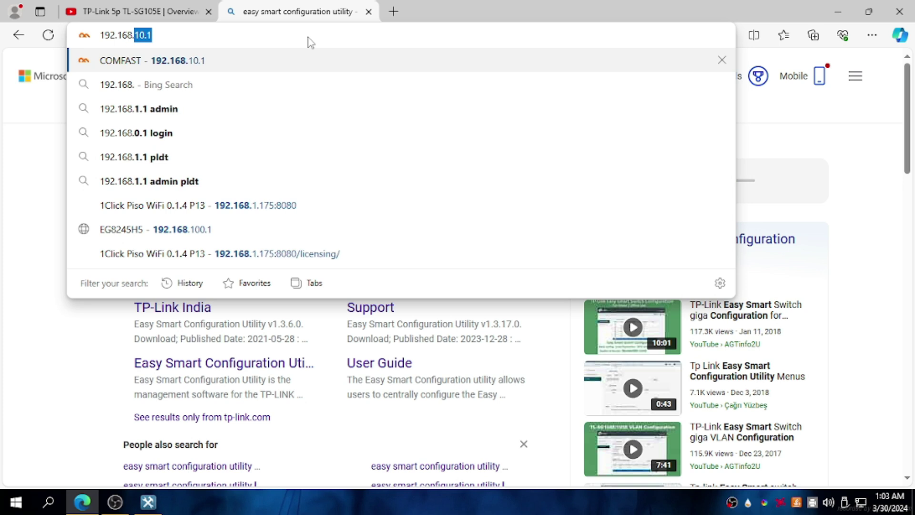
pyautogui.write('1.180')
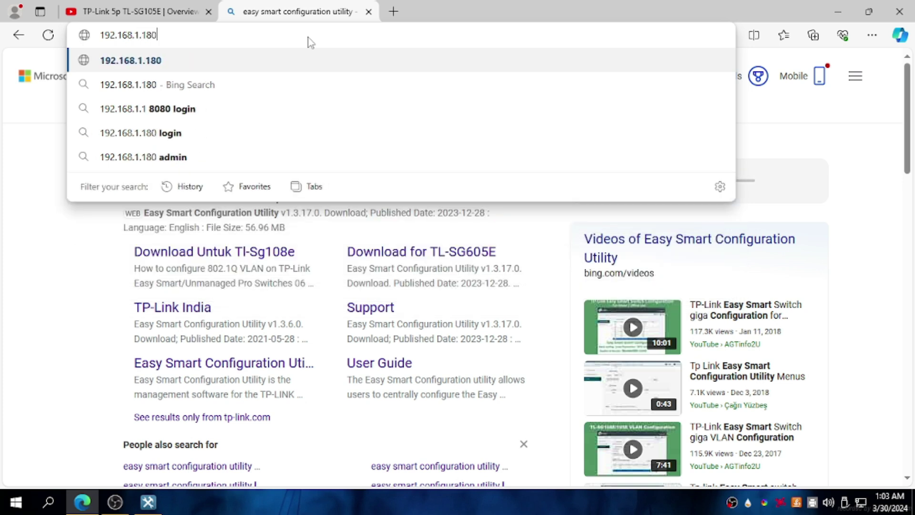
pyautogui.press('Return')
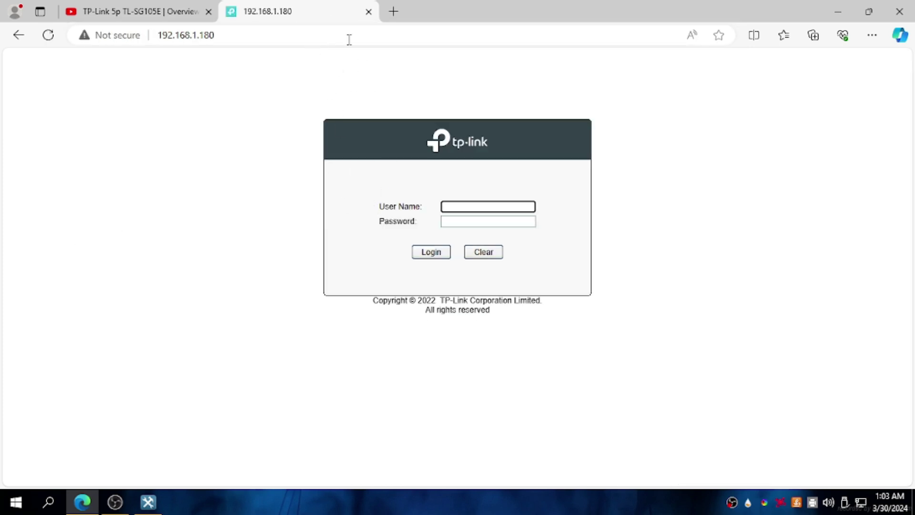
pyautogui.click(369, 13)
pyautogui.click(147, 502)
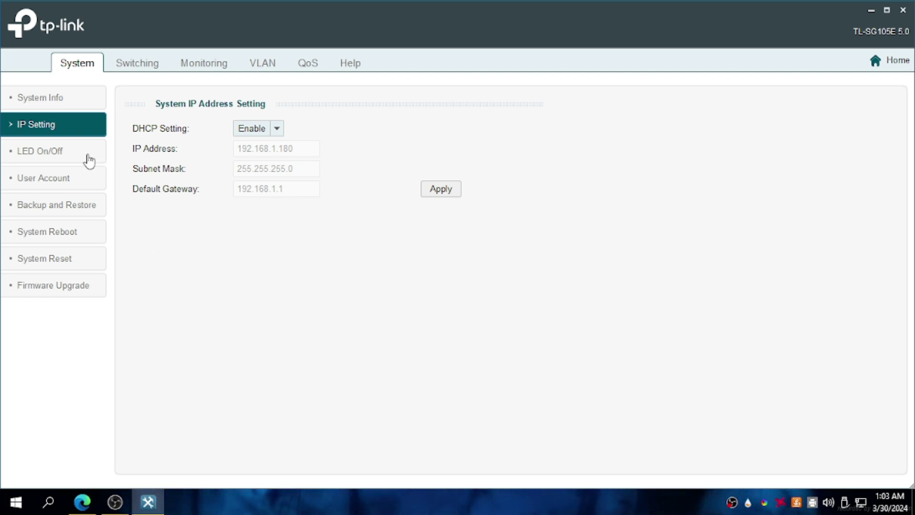
# Show the switch's LED On/Off settings page.
pyautogui.click(89, 159)
# Browse the User Account, Backup and Restore, System Reboot, System Reset and Firmware Upgrade pages.
pyautogui.click(66, 184)
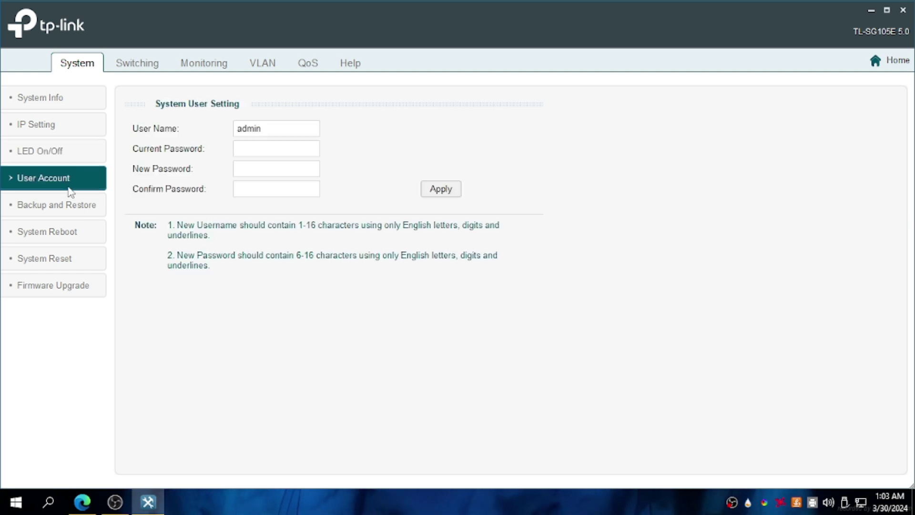
pyautogui.click(69, 217)
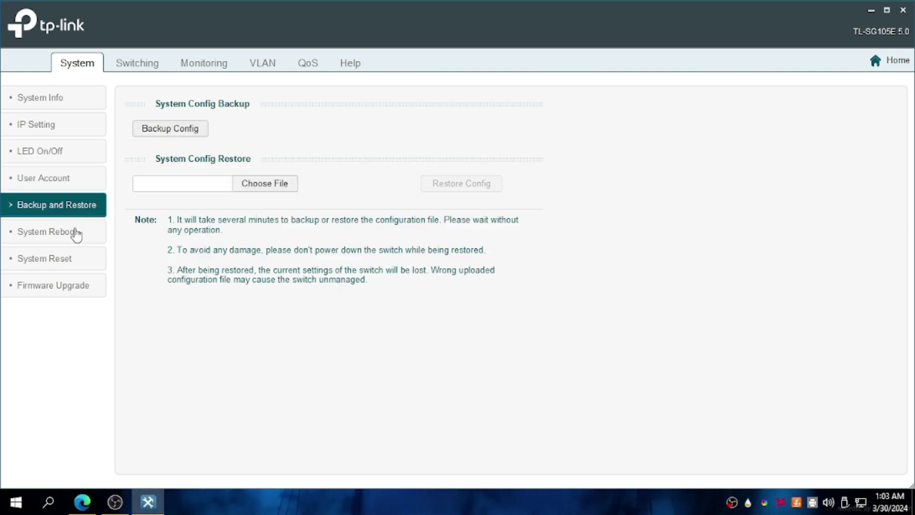
pyautogui.click(76, 234)
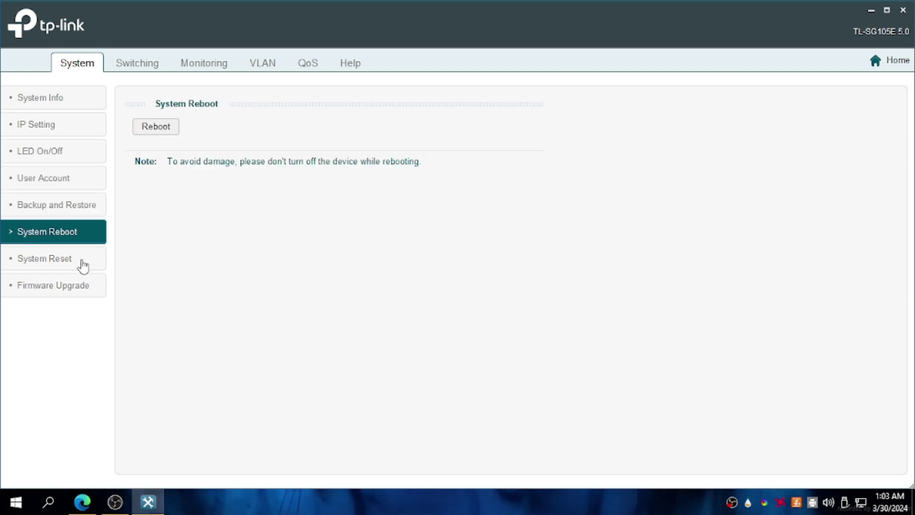
pyautogui.click(83, 266)
pyautogui.click(84, 294)
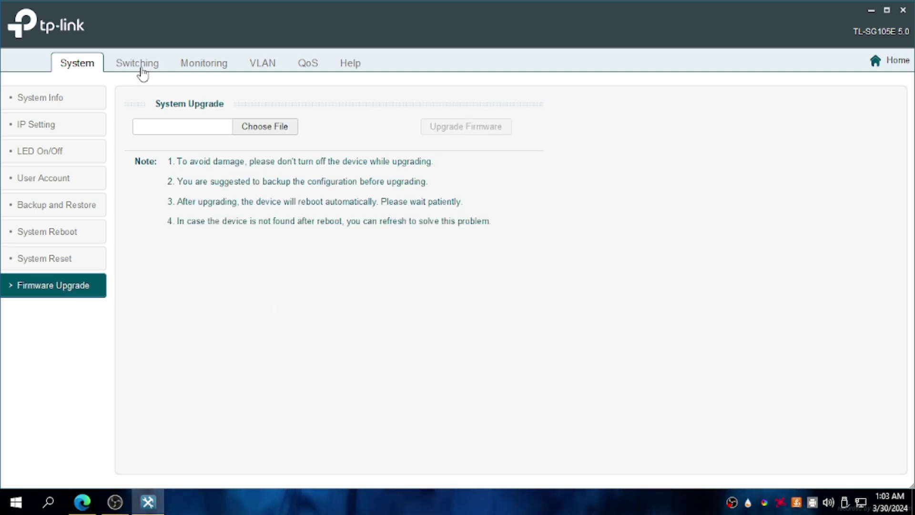
# Browse the Switching Port Setting, IGMP Snooping and LAG pages, keeping LAG1 selected.
pyautogui.click(141, 68)
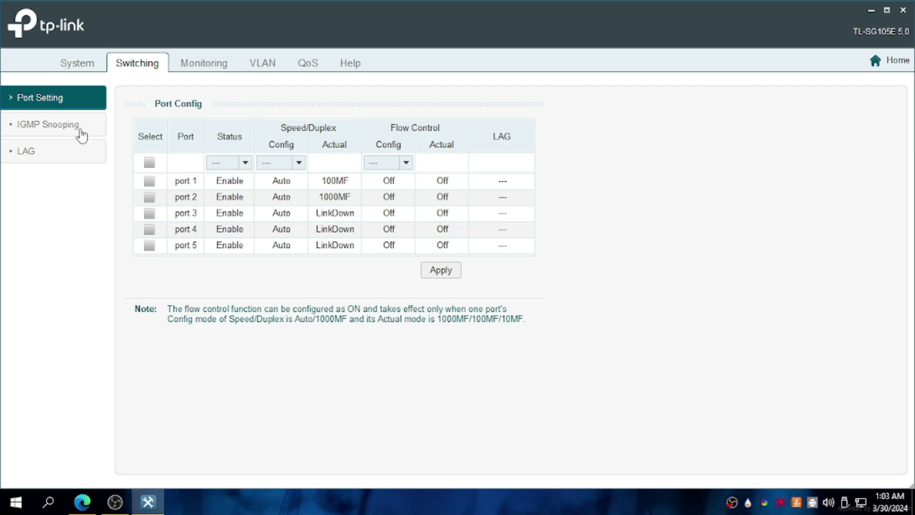
pyautogui.click(80, 127)
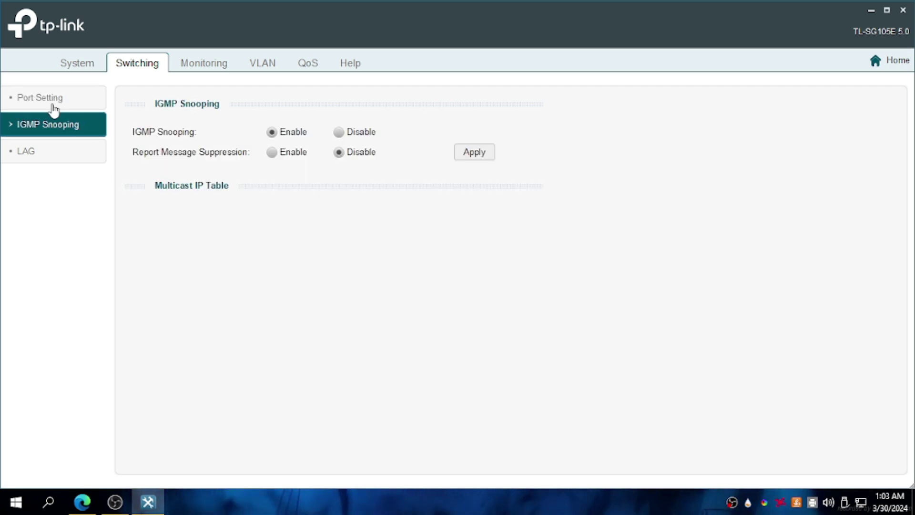
pyautogui.click(54, 108)
pyautogui.click(59, 125)
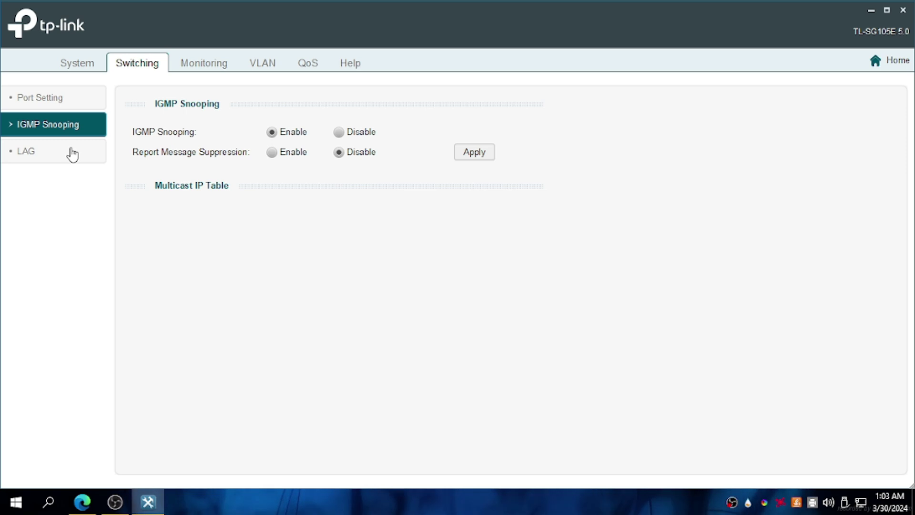
pyautogui.click(73, 154)
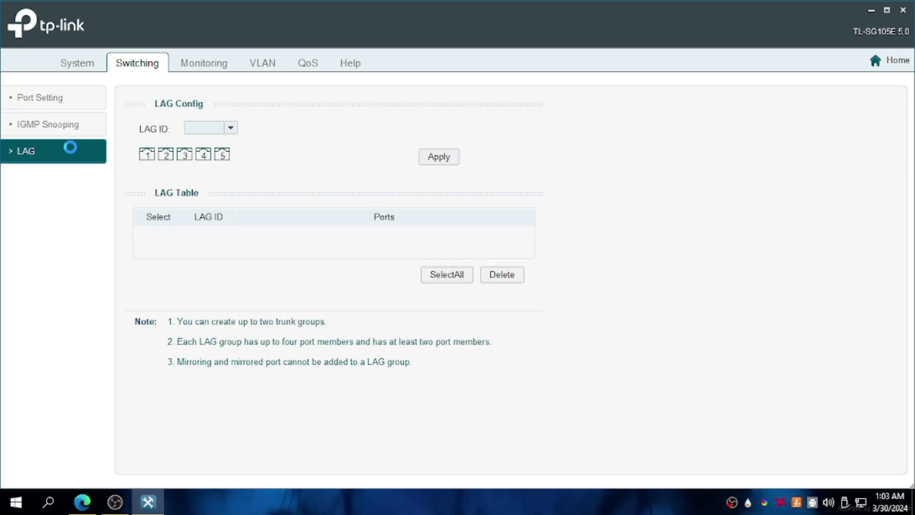
pyautogui.click(225, 128)
pyautogui.click(225, 139)
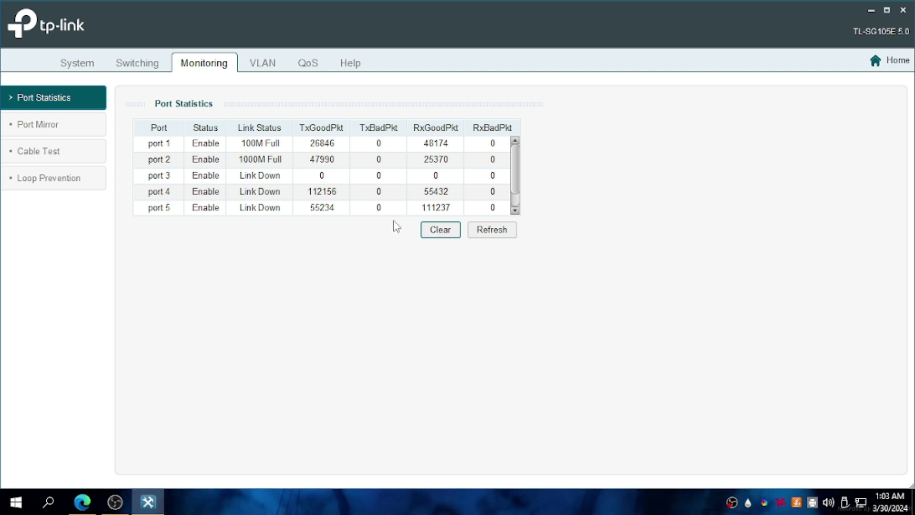
# Browse Port Mirror, Cable Test and Loop Prevention, then switch to the VLAN settings.
pyautogui.click(38, 125)
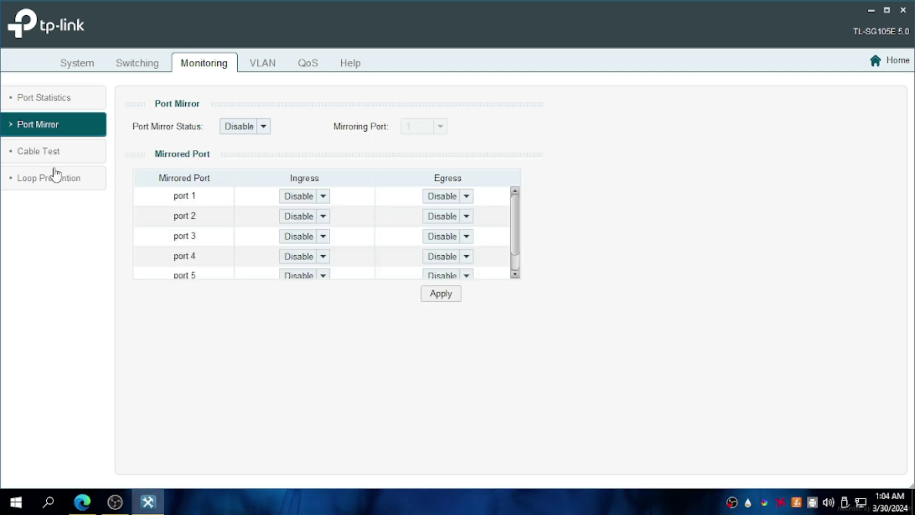
pyautogui.click(61, 152)
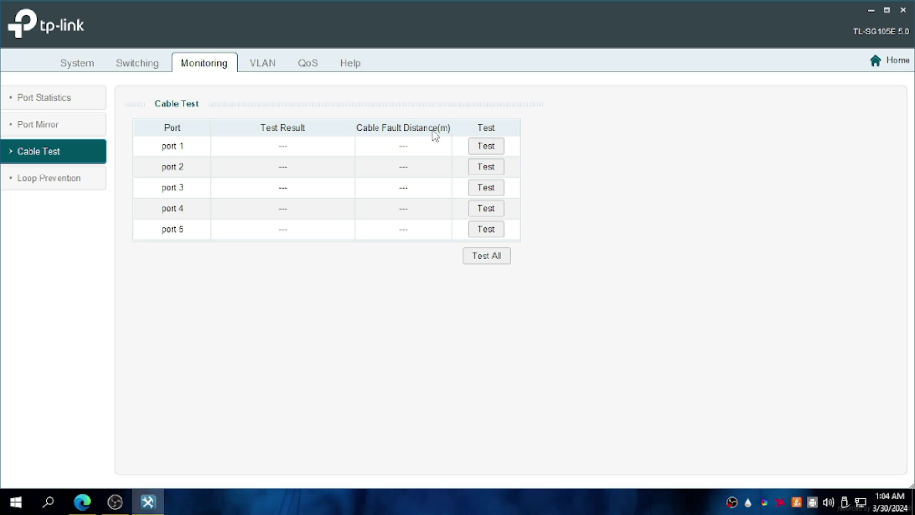
pyautogui.click(48, 190)
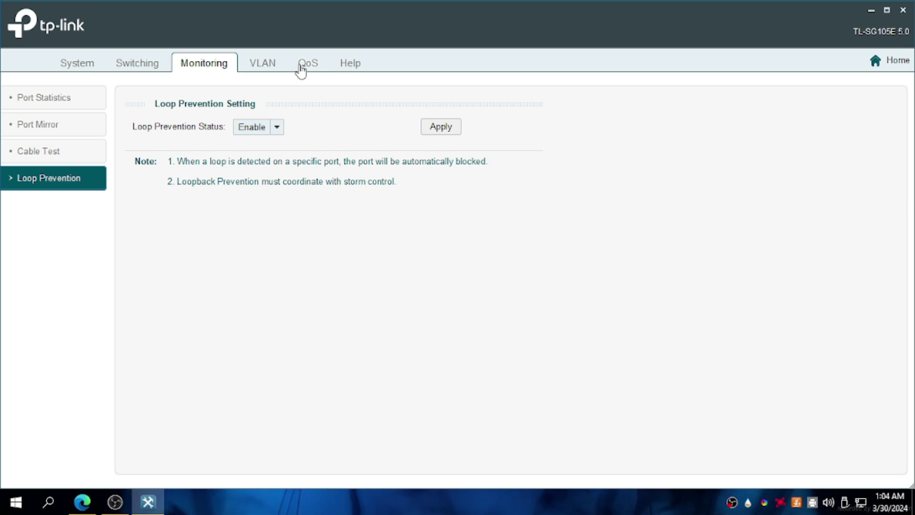
pyautogui.click(256, 70)
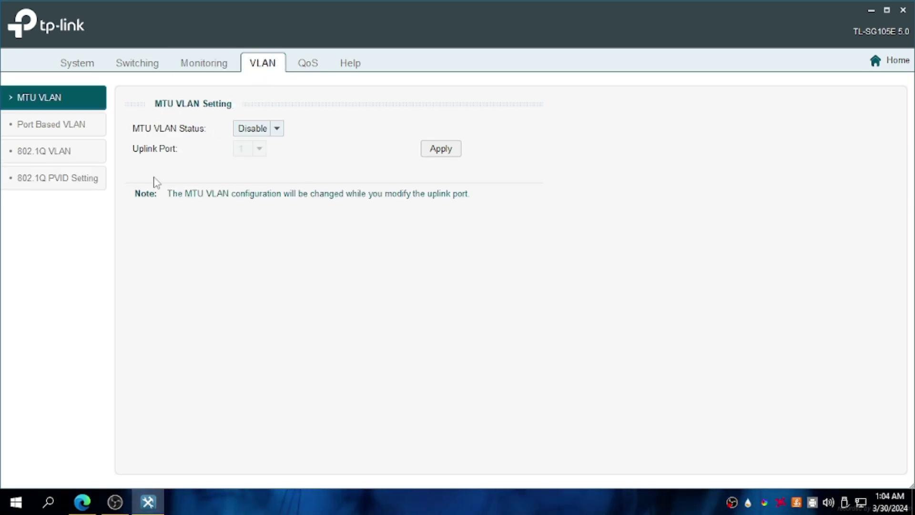
pyautogui.click(76, 155)
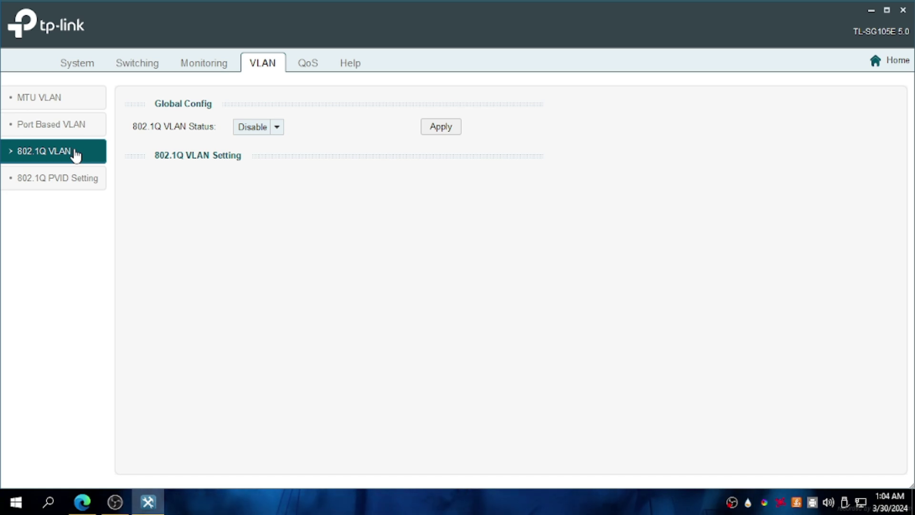
pyautogui.click(277, 128)
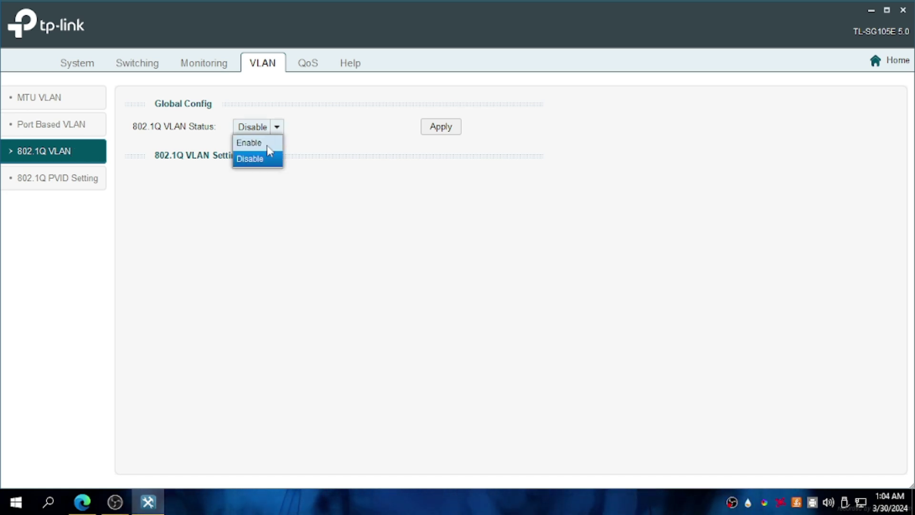
pyautogui.click(250, 142)
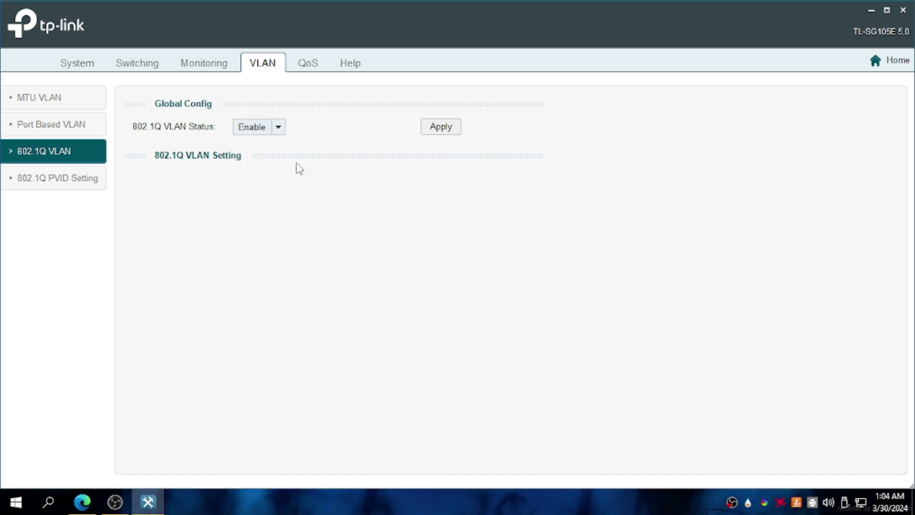
pyautogui.click(61, 184)
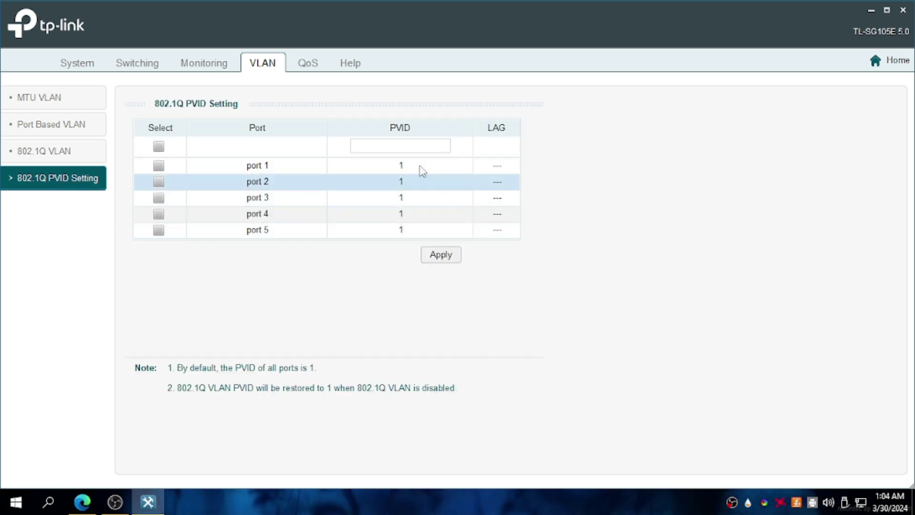
pyautogui.click(100, 159)
pyautogui.click(255, 134)
pyautogui.click(258, 141)
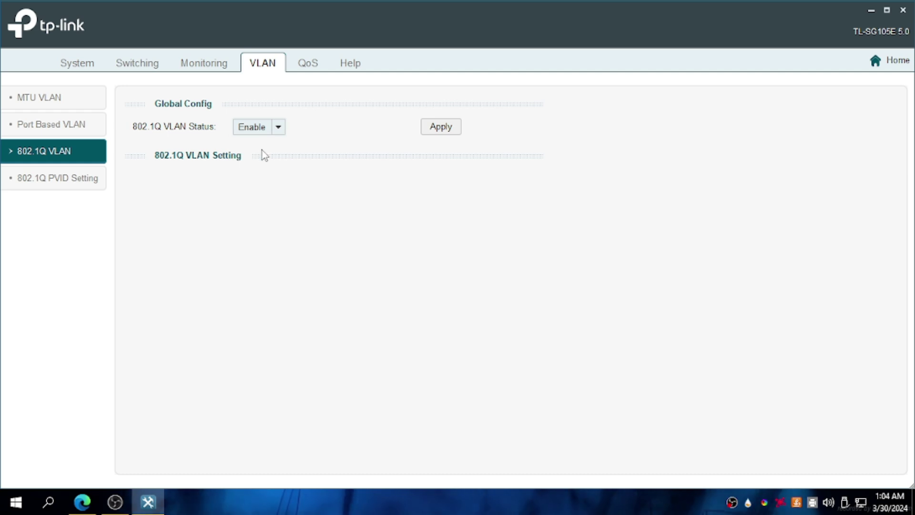
pyautogui.click(441, 128)
pyautogui.click(436, 284)
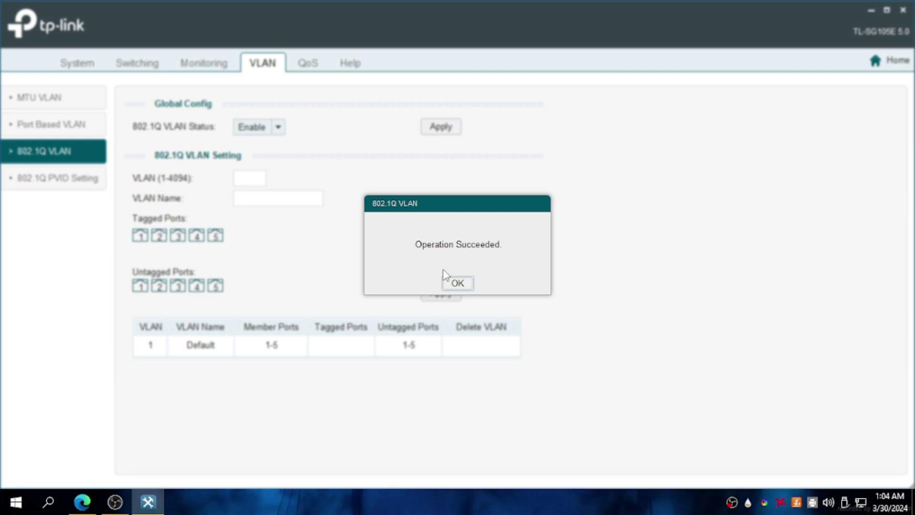
pyautogui.click(457, 282)
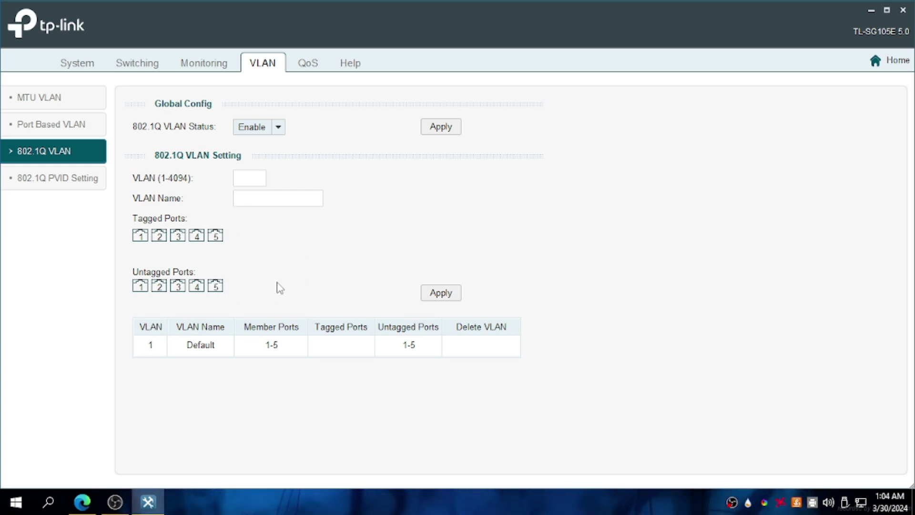
pyautogui.click(279, 127)
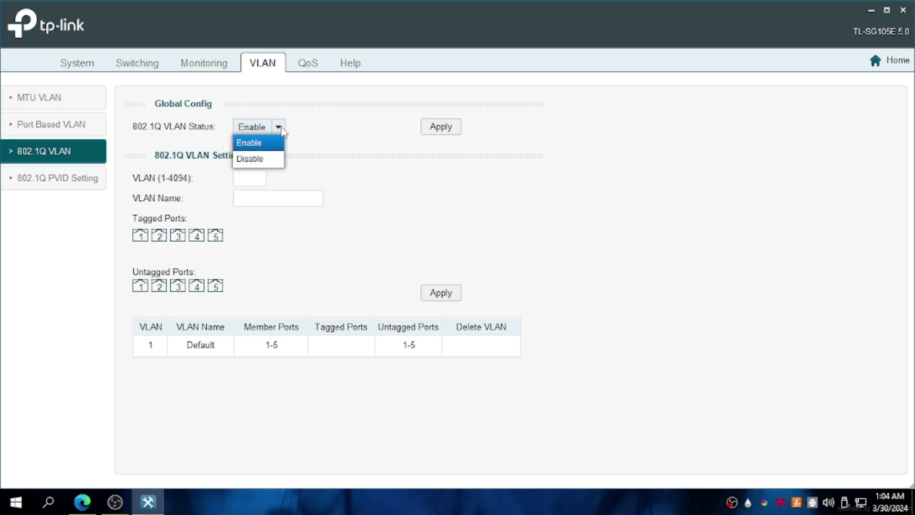
pyautogui.click(273, 159)
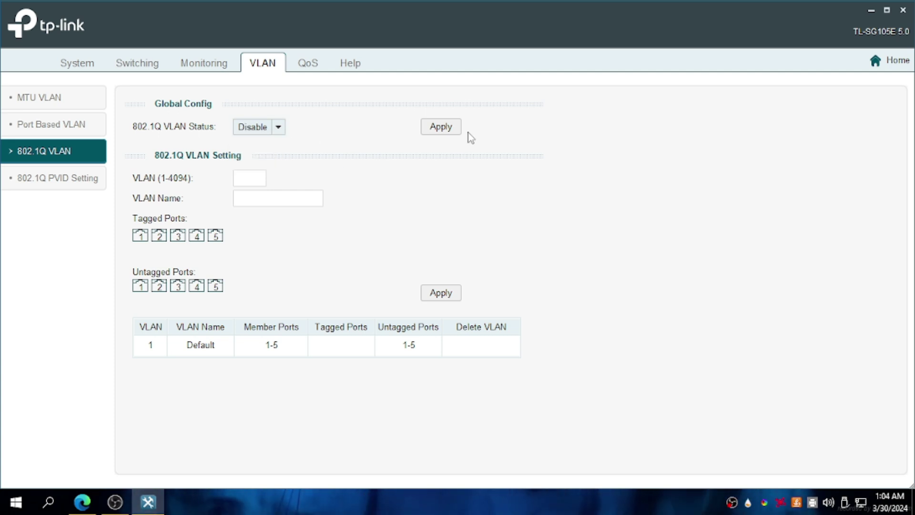
pyautogui.click(441, 127)
pyautogui.click(439, 284)
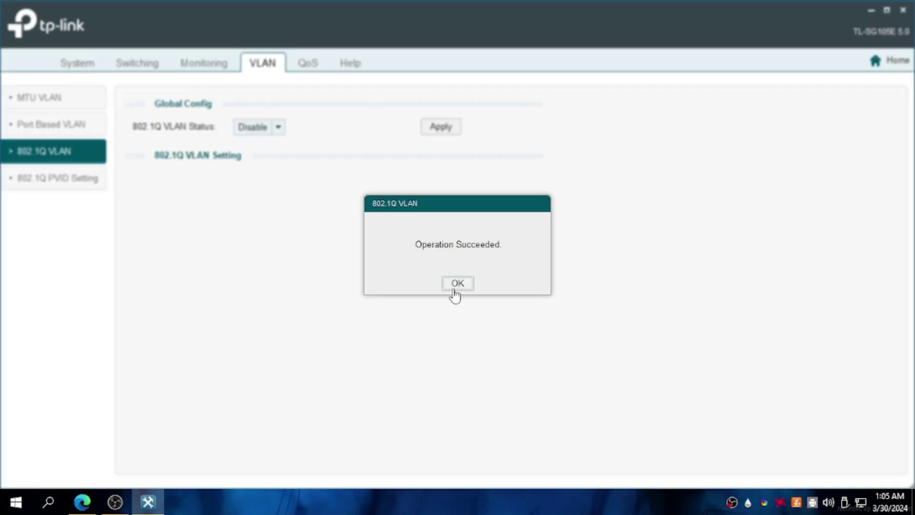
pyautogui.click(452, 287)
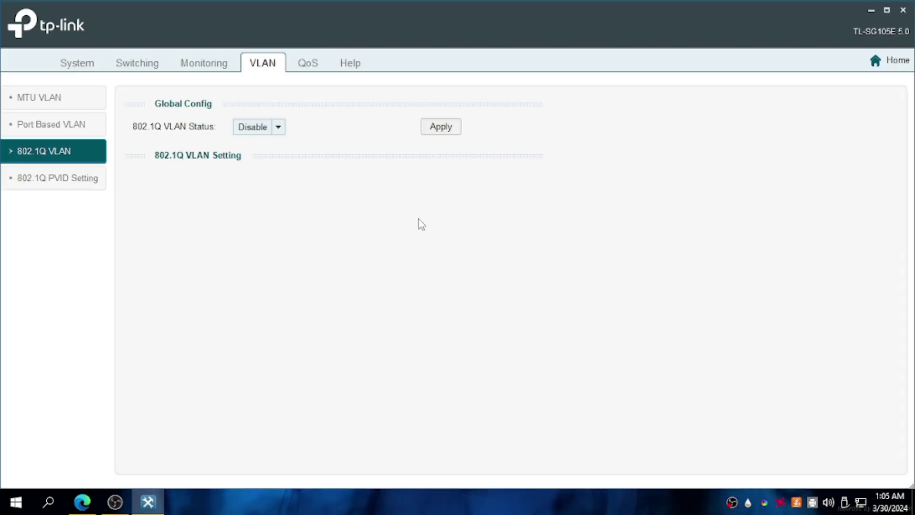
# Open QoS Bandwidth Control and select port 2 for a rate change.
pyautogui.click(310, 66)
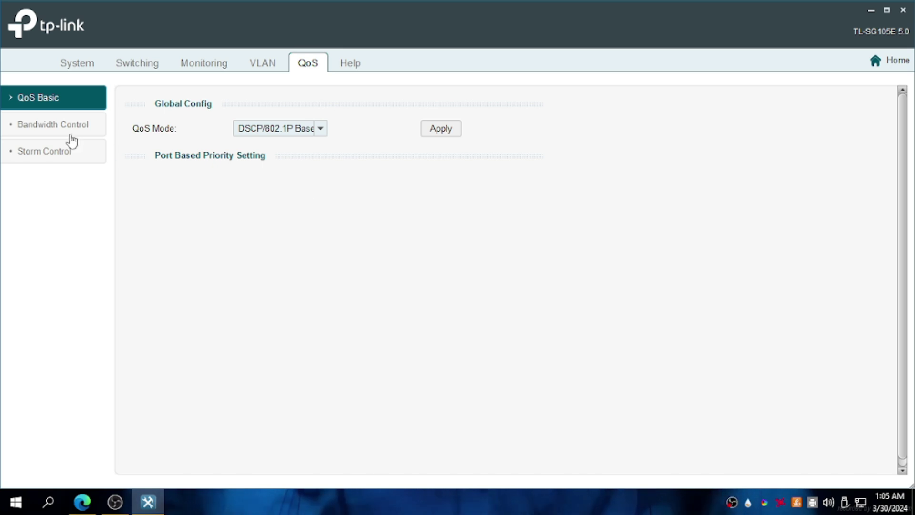
pyautogui.click(34, 133)
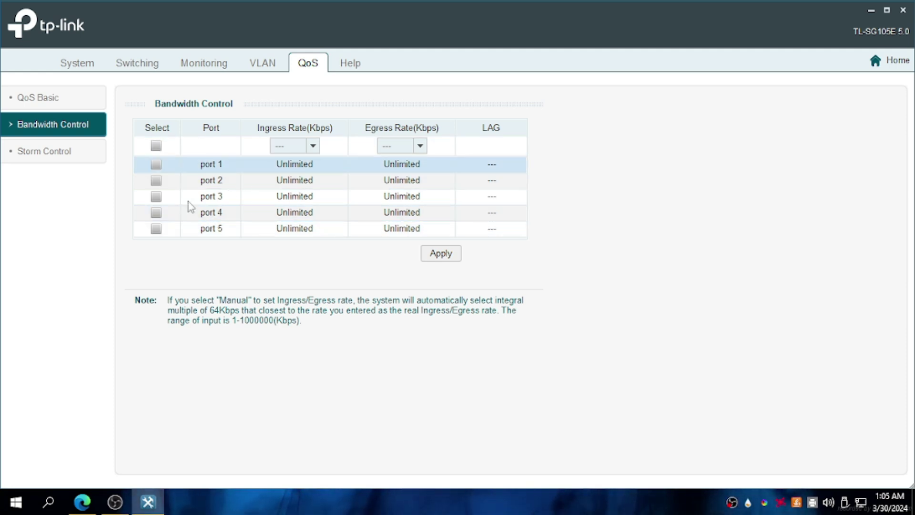
pyautogui.click(156, 180)
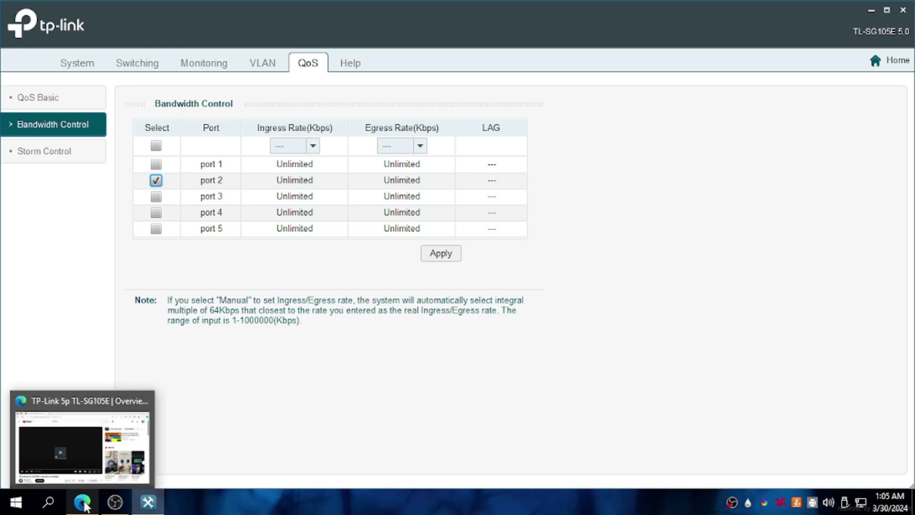
# Load facebook.com in a new Edge tab.
pyautogui.click(84, 504)
pyautogui.click(231, 10)
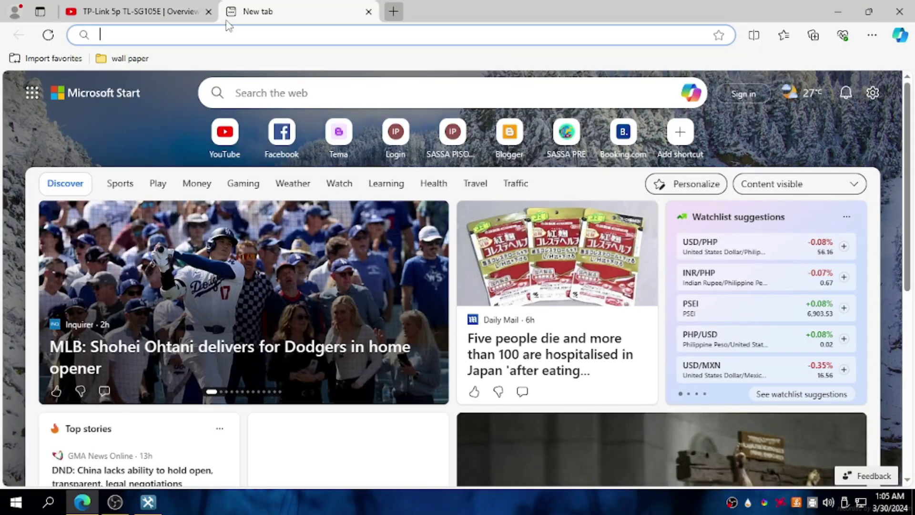
pyautogui.write('f')
pyautogui.press('Return')
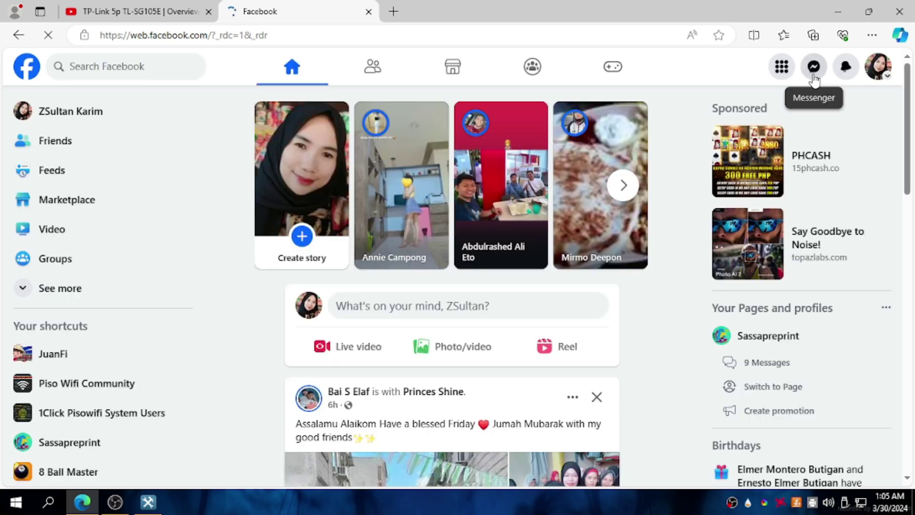
# Open the latest Messenger chat and highlight the 80 and 50 port speeds in the message.
pyautogui.click(813, 67)
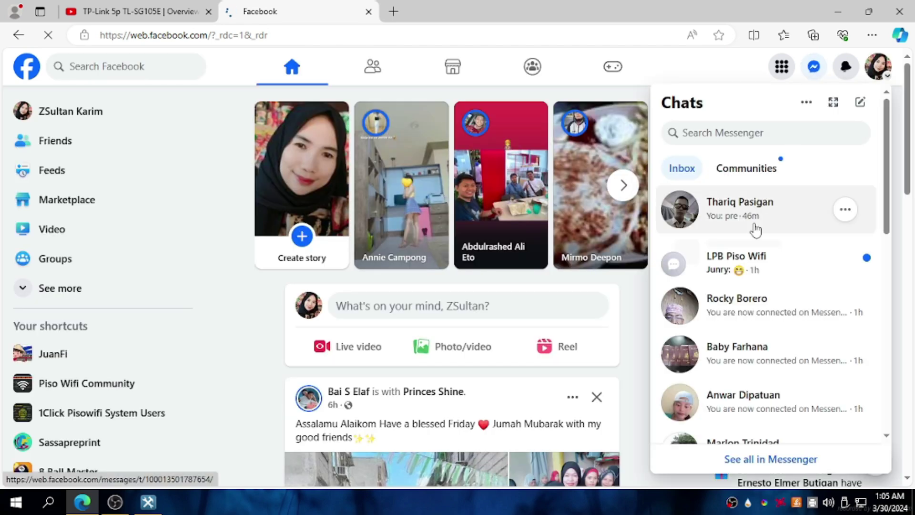
pyautogui.click(755, 230)
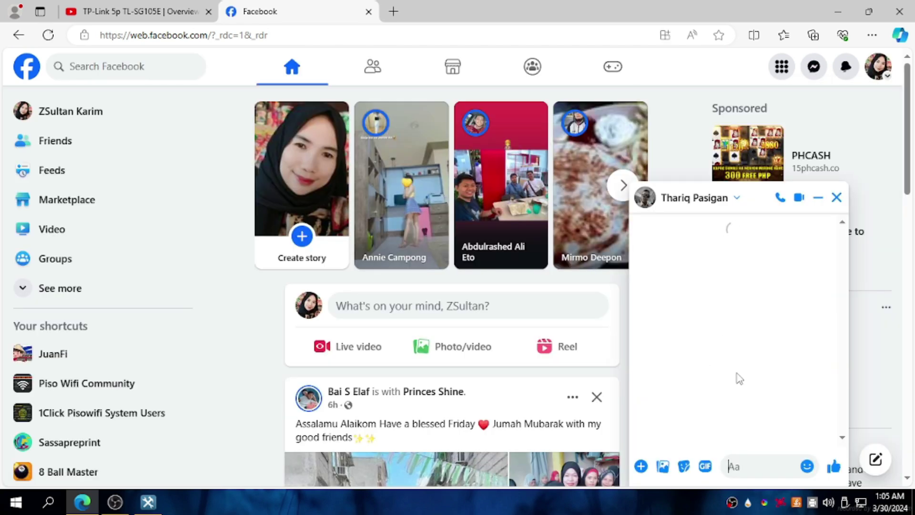
pyautogui.scroll(5, 739, 378)
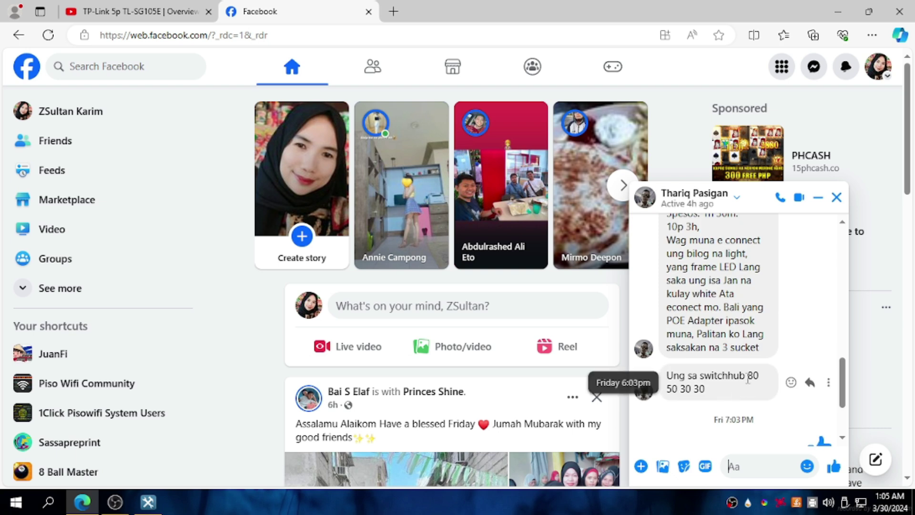
pyautogui.doubleClick(756, 375)
pyautogui.click(677, 389)
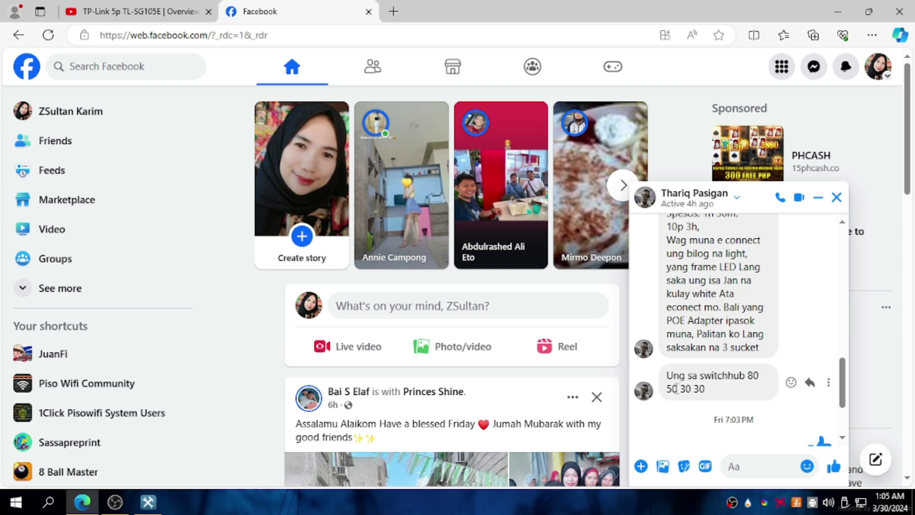
pyautogui.moveTo(670, 391); pyautogui.dragTo(704, 392)
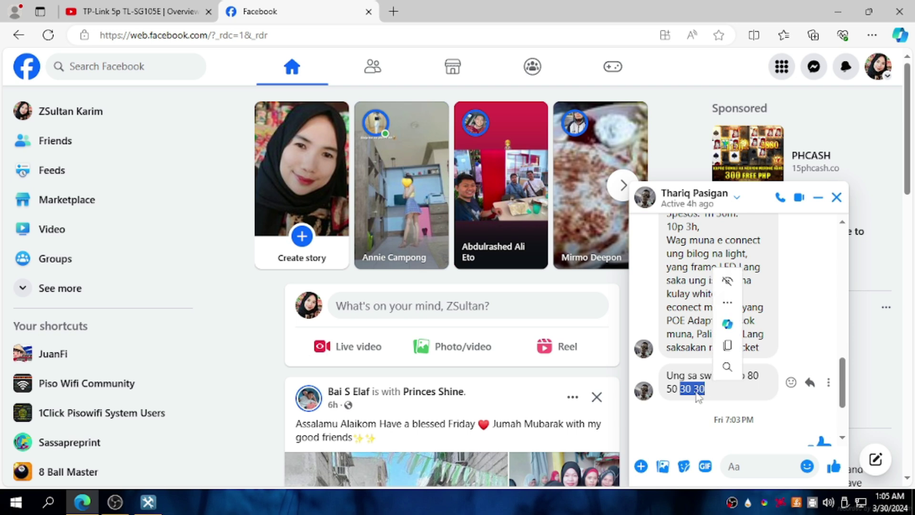
pyautogui.click(151, 508)
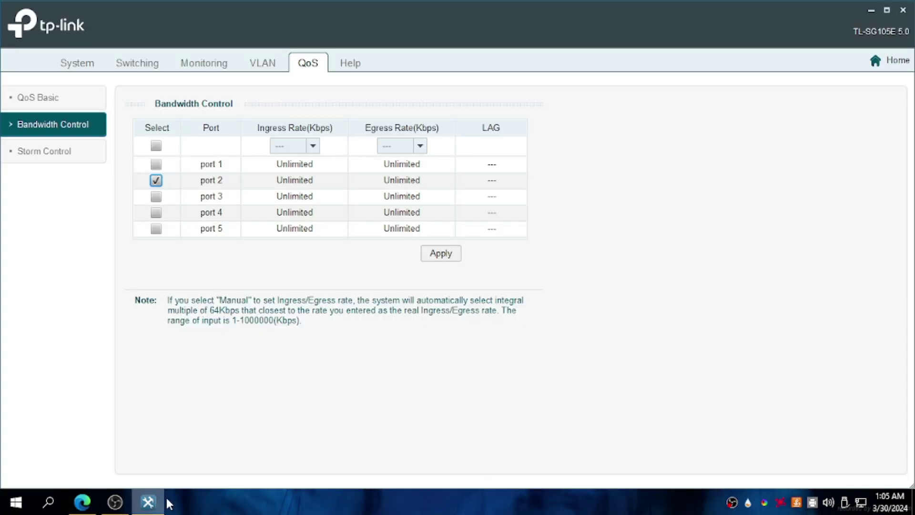
# Select port 2 and set its ingress rate to 10240 Kbps.
pyautogui.click(165, 184)
pyautogui.click(156, 180)
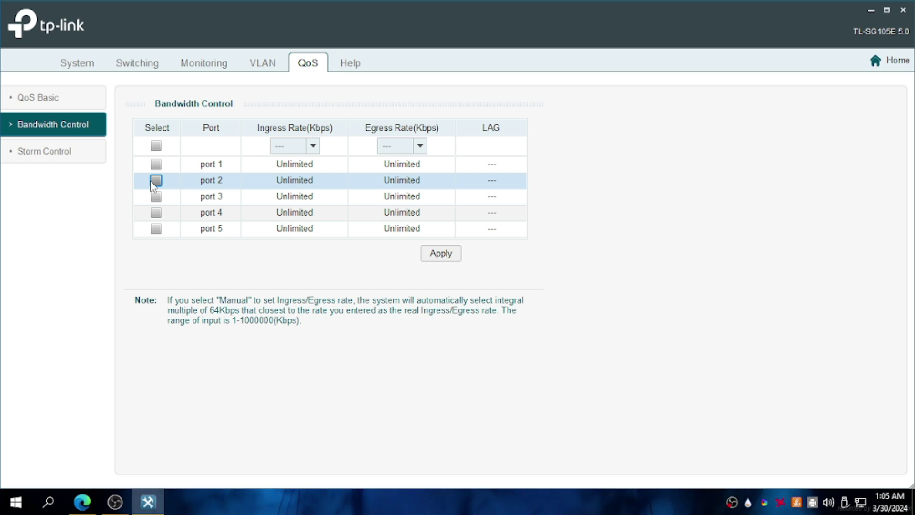
pyautogui.click(313, 145)
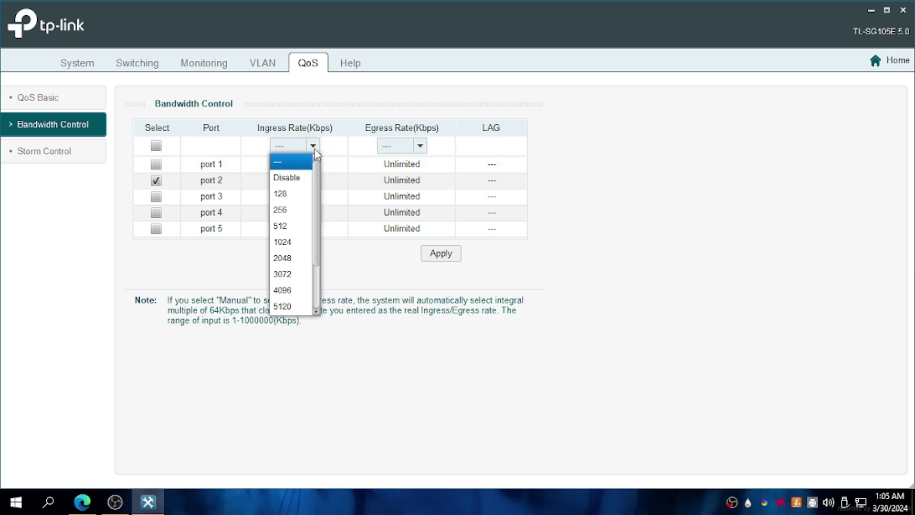
pyautogui.scroll(-2, 306, 267)
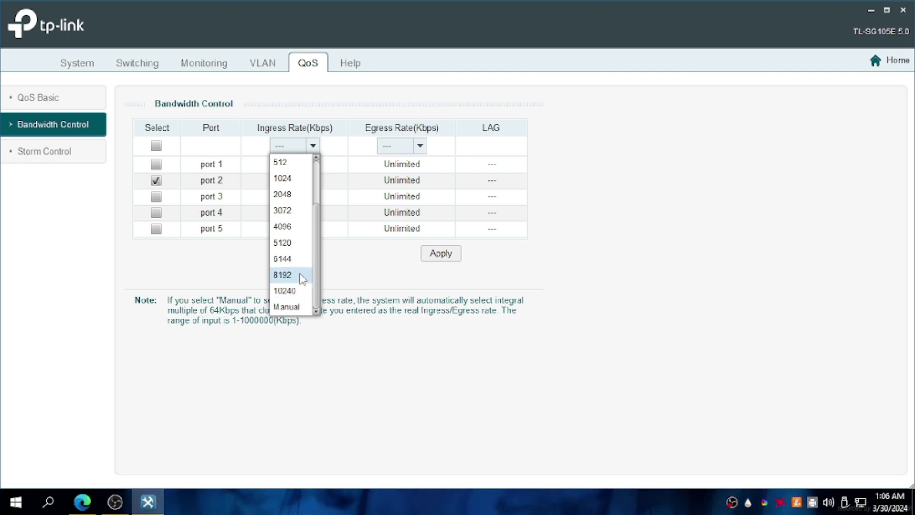
pyautogui.scroll(2, 301, 278)
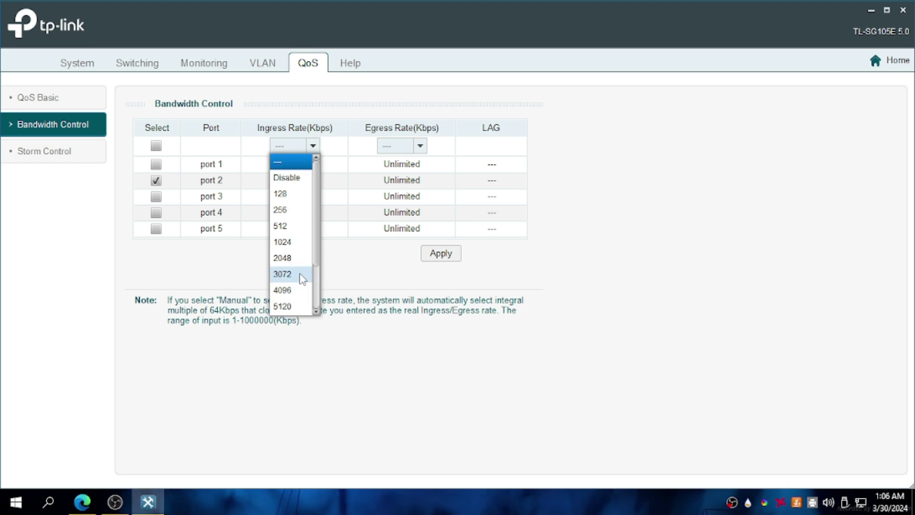
pyautogui.scroll(-2, 295, 307)
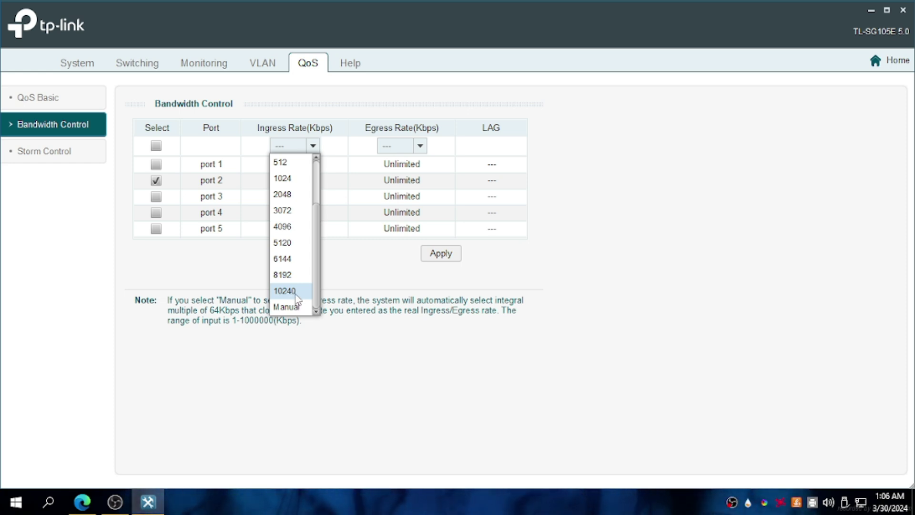
pyautogui.click(296, 291)
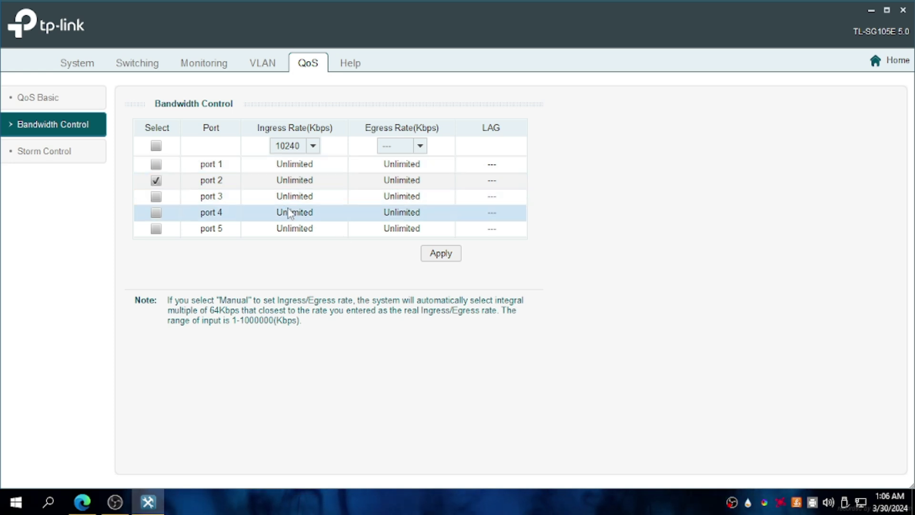
# Set port 2's egress rate to 10240 Kbps and apply the change to the switch.
pyautogui.click(408, 145)
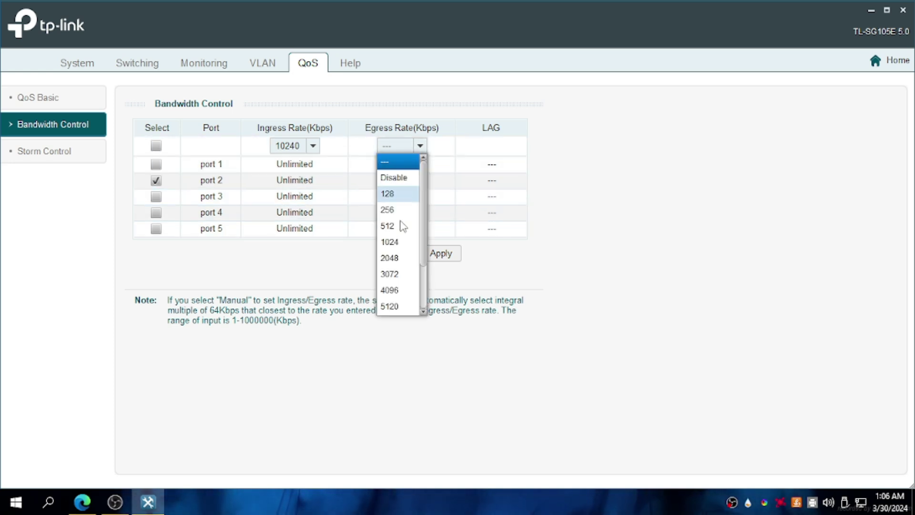
pyautogui.scroll(-2, 398, 296)
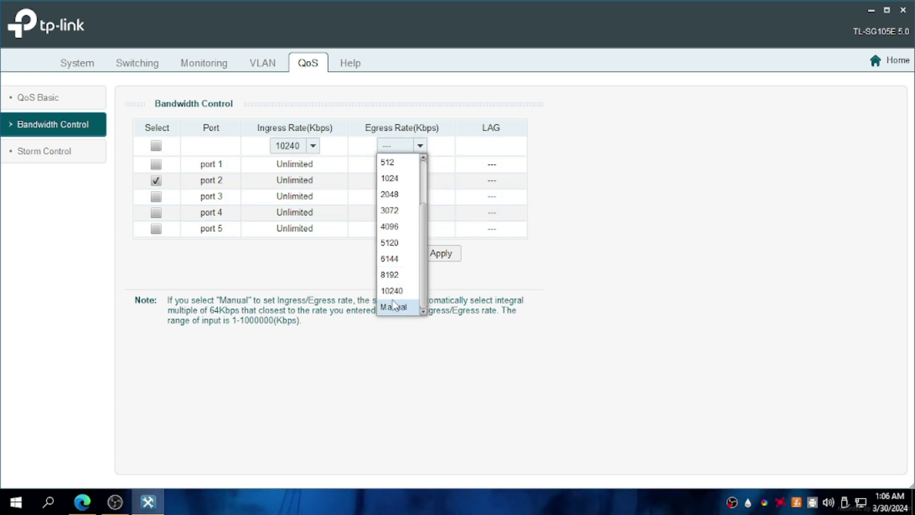
pyautogui.click(397, 307)
pyautogui.click(452, 257)
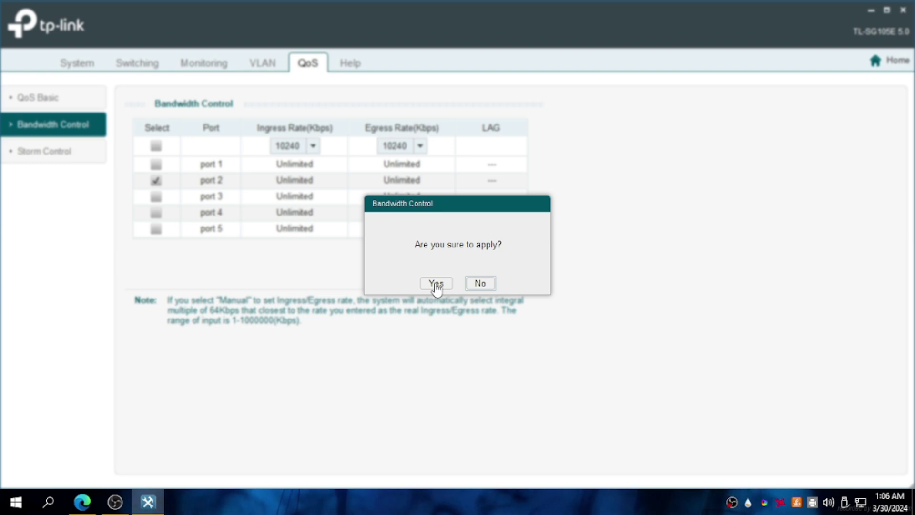
pyautogui.click(434, 282)
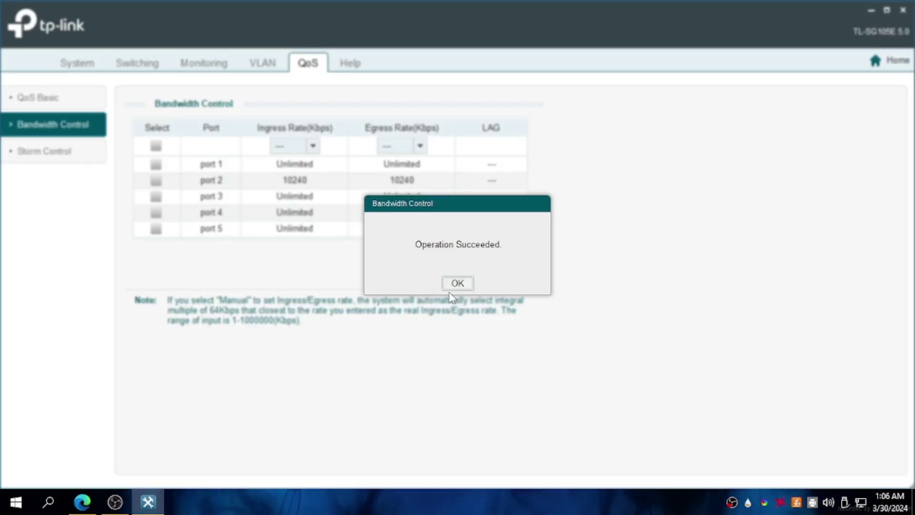
pyautogui.click(457, 283)
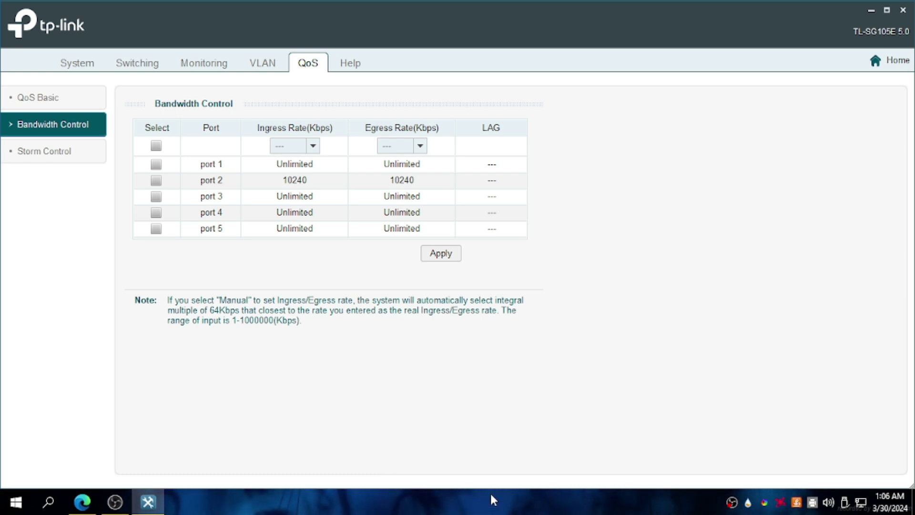
# Search for speedtest and run the Speedtest by Ookla test, getting about 10 Mbps download.
pyautogui.click(81, 507)
pyautogui.click(392, 13)
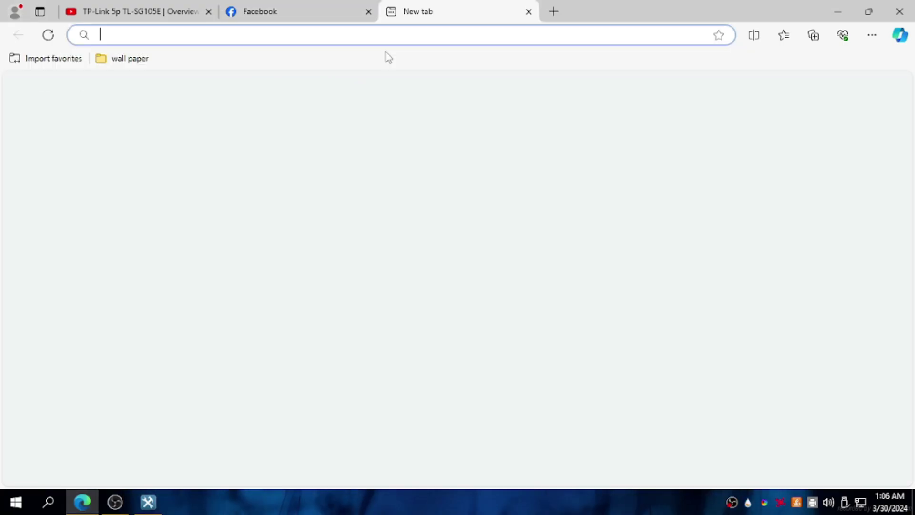
pyautogui.write('sp')
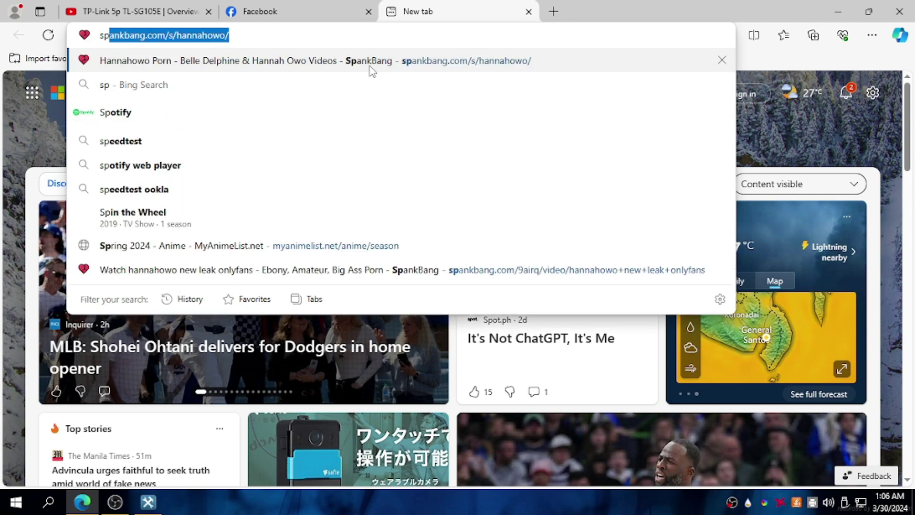
pyautogui.write('e')
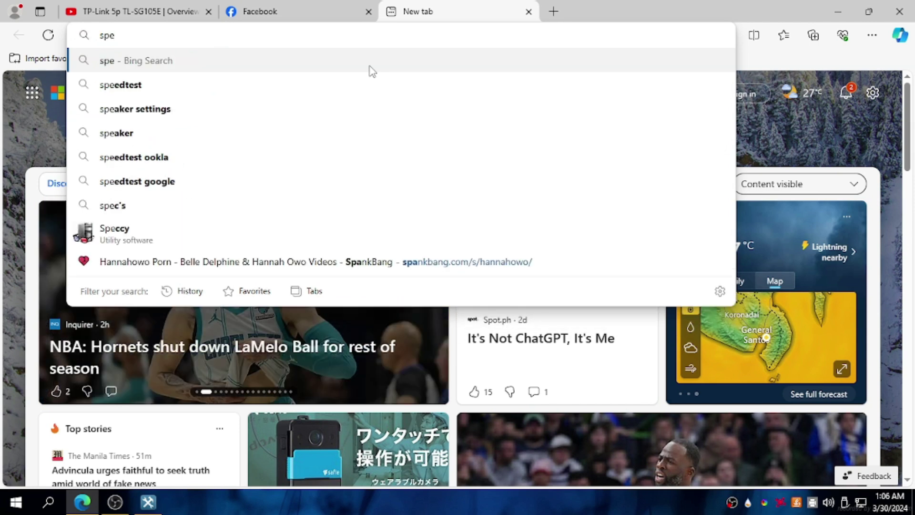
pyautogui.click(265, 86)
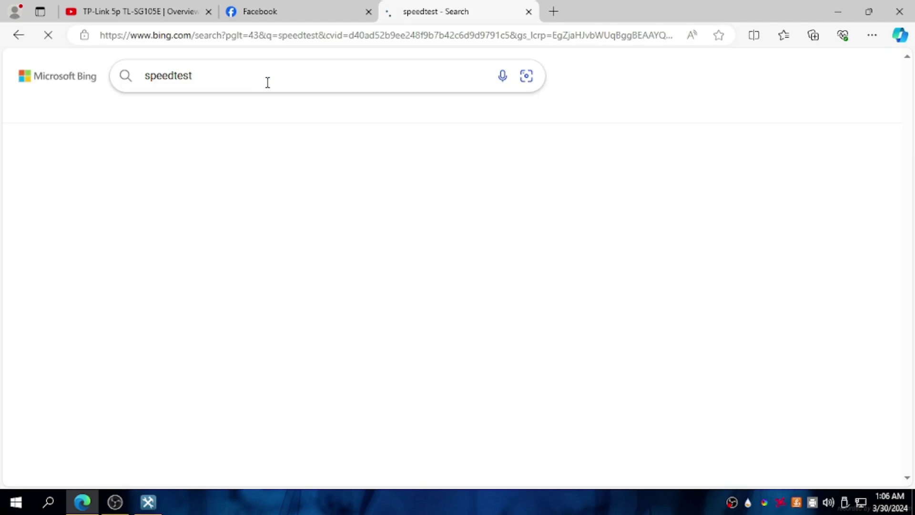
pyautogui.scroll(-5, 244, 201)
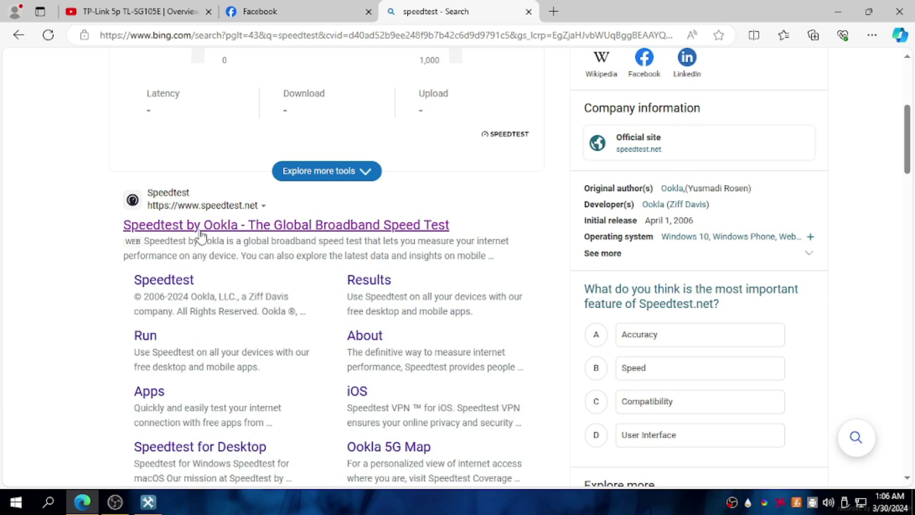
pyautogui.click(199, 234)
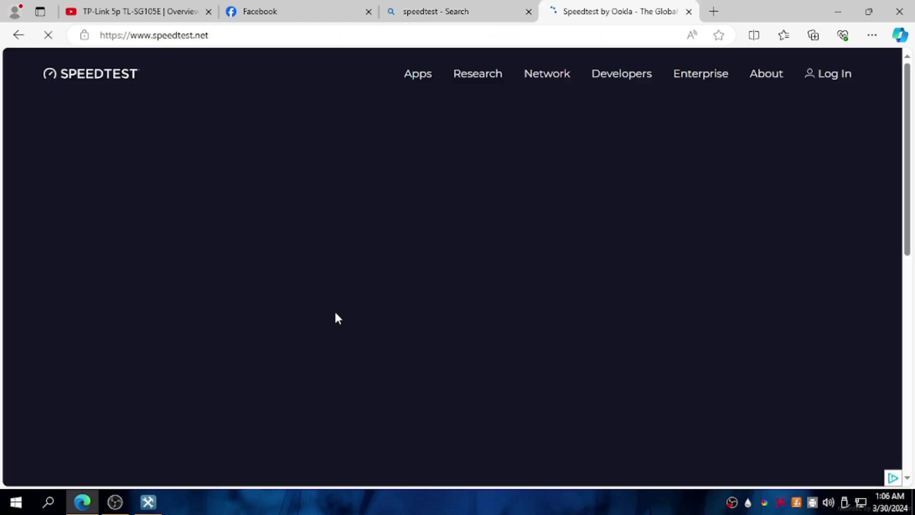
pyautogui.click(399, 327)
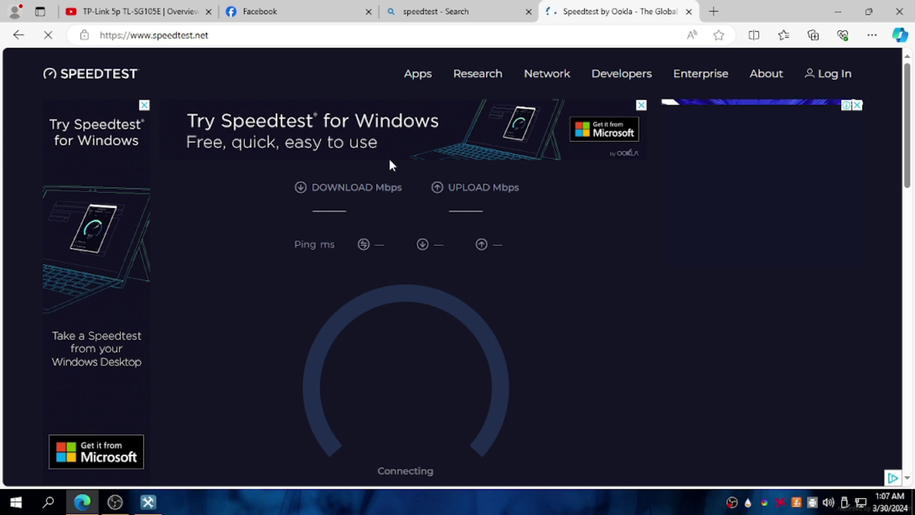
pyautogui.scroll(-3, 451, 348)
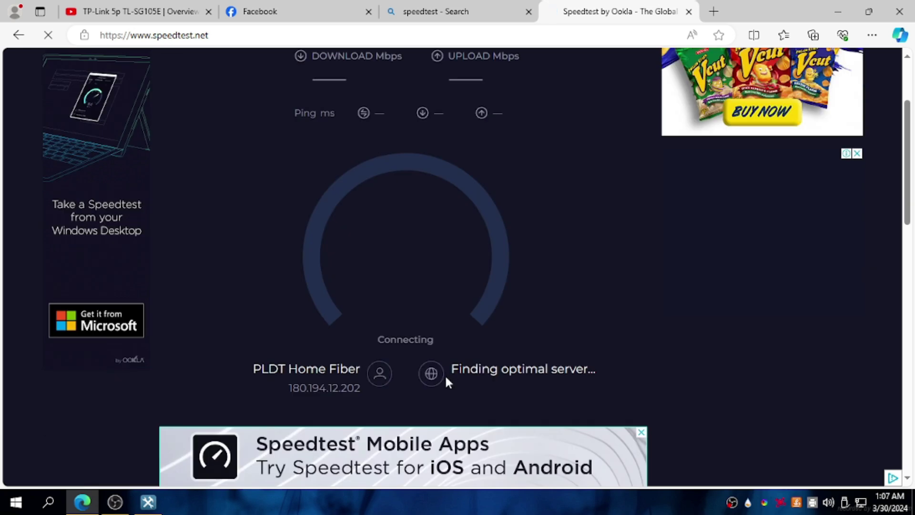
pyautogui.scroll(3, 445, 377)
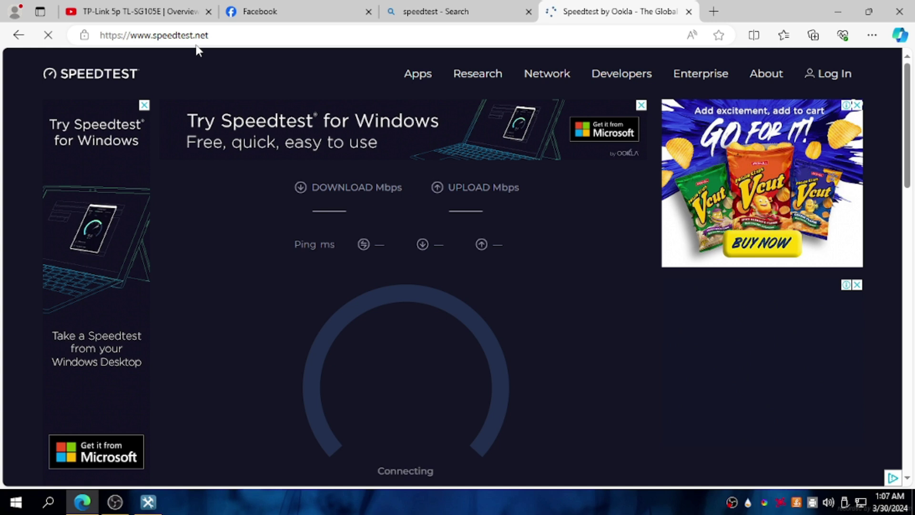
# Enter the fast.com address in the browser.
pyautogui.click(196, 44)
pyautogui.write('fasr')
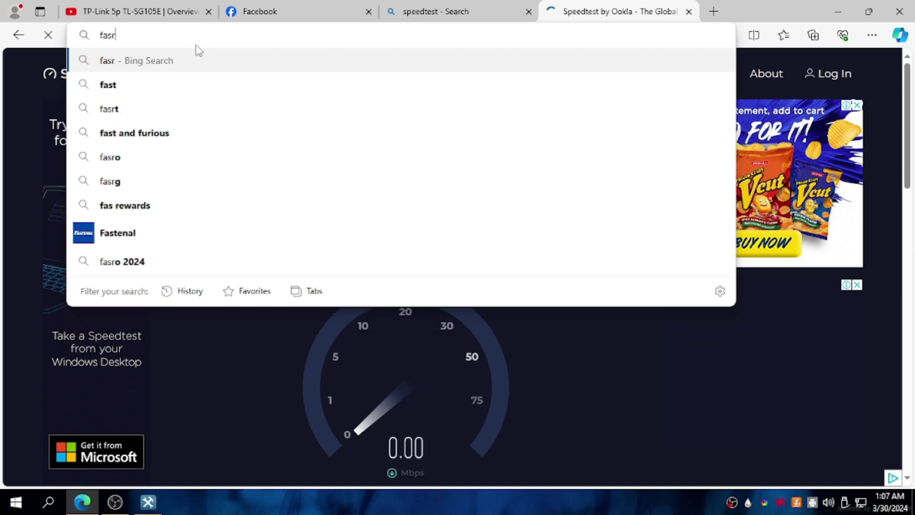
pyautogui.press('BackSpace')
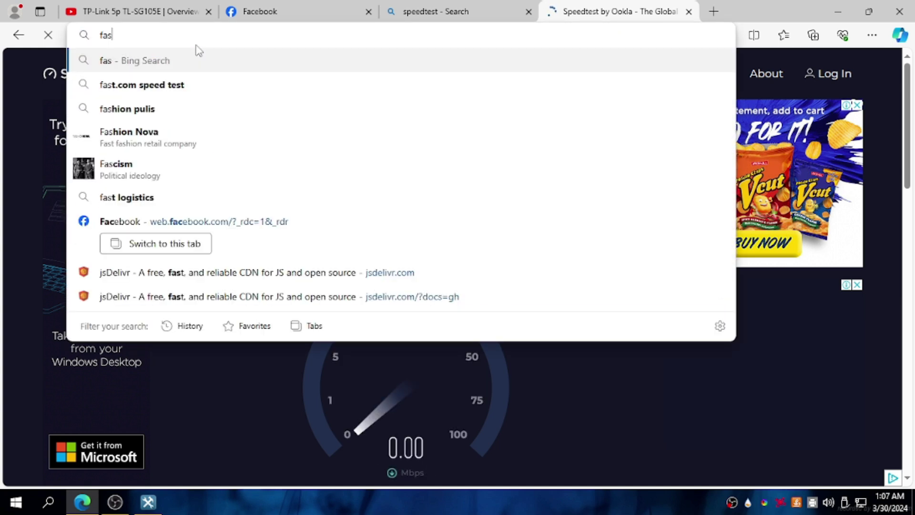
pyautogui.write('t.com')
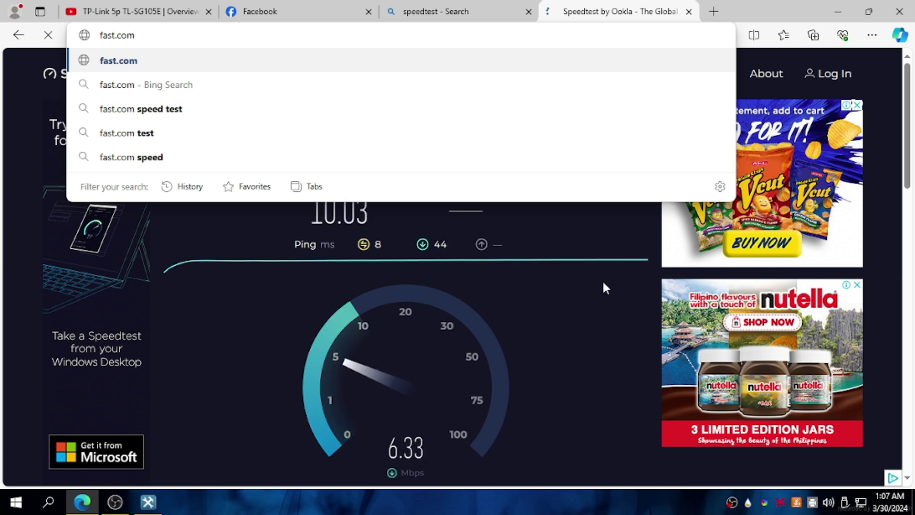
pyautogui.press('Return')
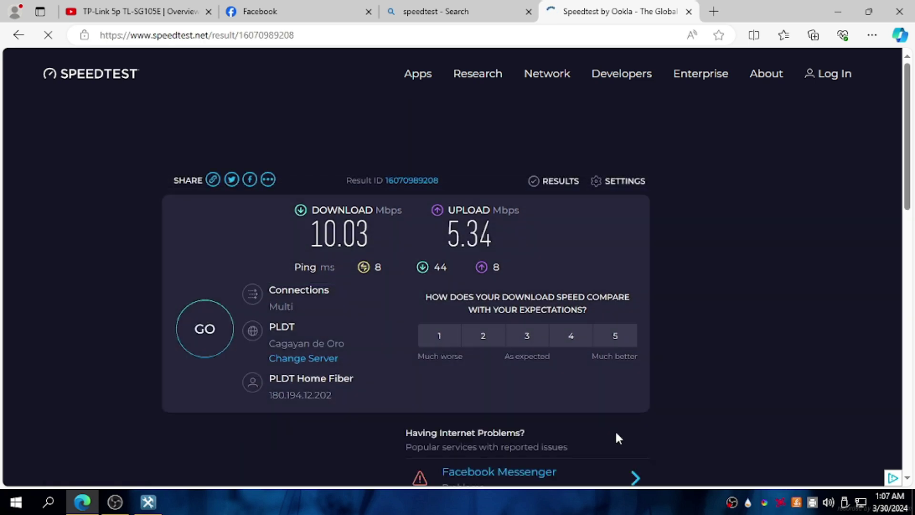
# Run the fast.com test showing 10 Mbps, with its latency and upload details.
pyautogui.click(282, 36)
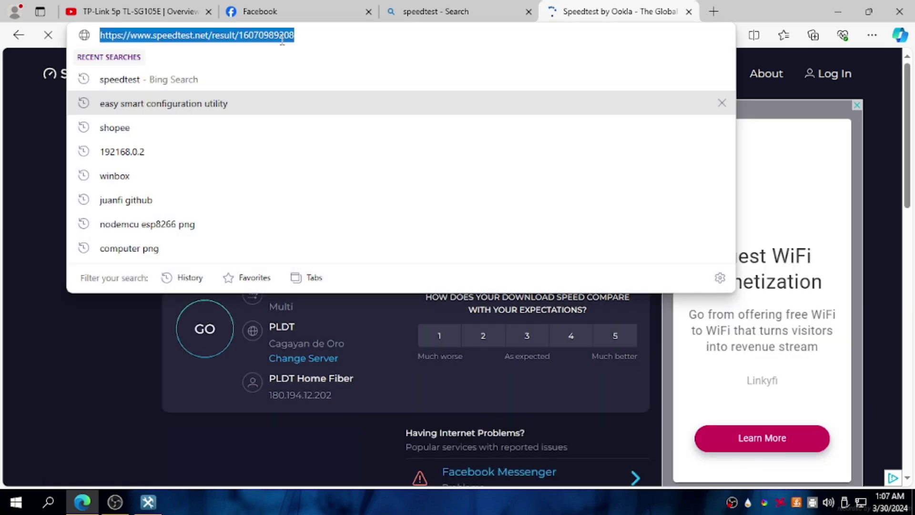
pyautogui.write('fas')
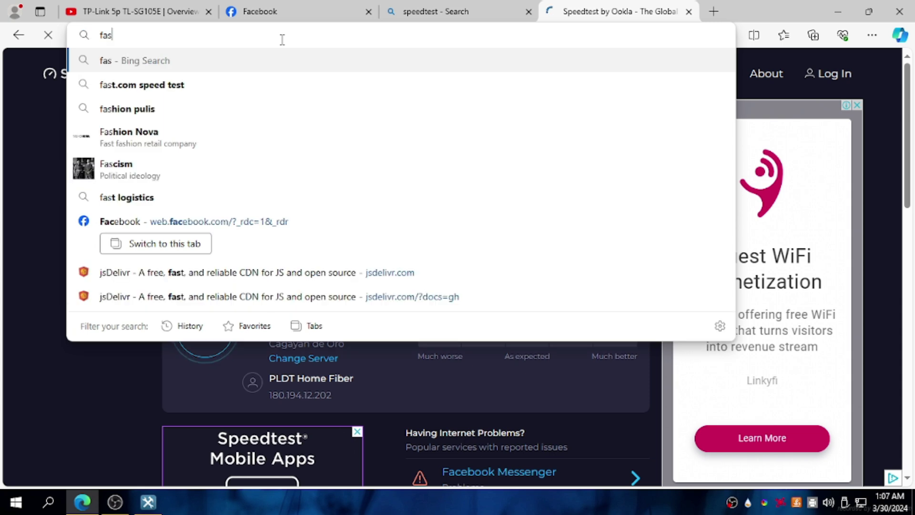
pyautogui.write('t.com')
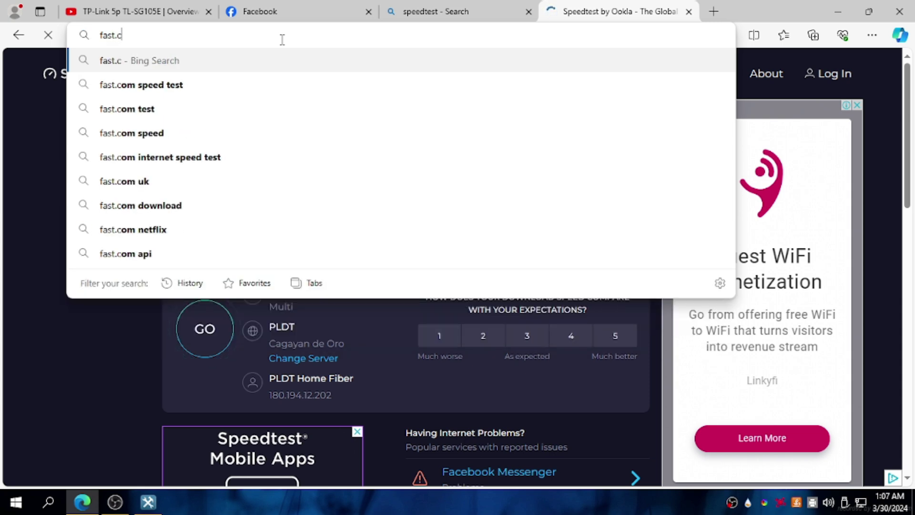
pyautogui.press('Return')
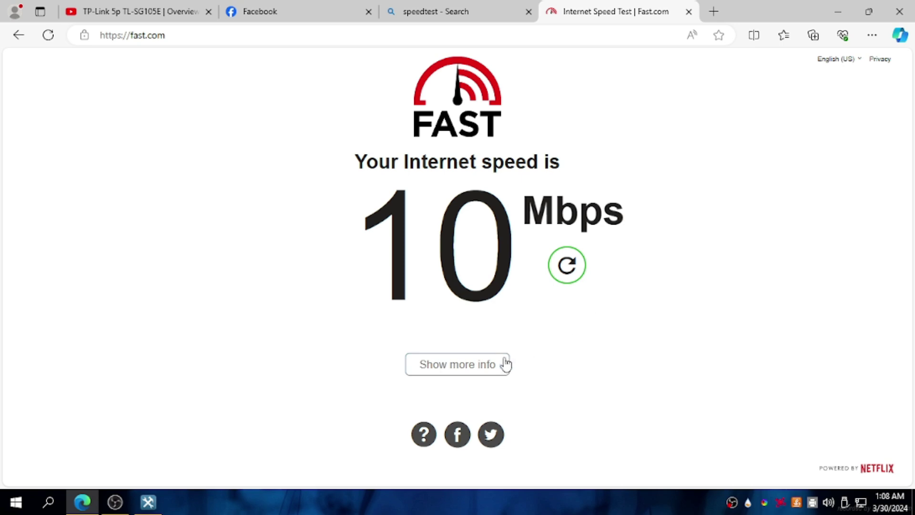
pyautogui.click(504, 364)
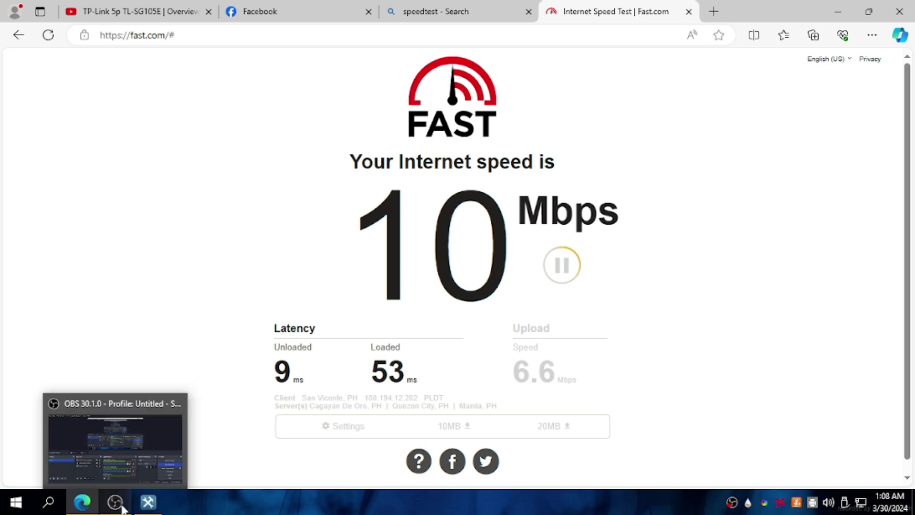
pyautogui.click(149, 503)
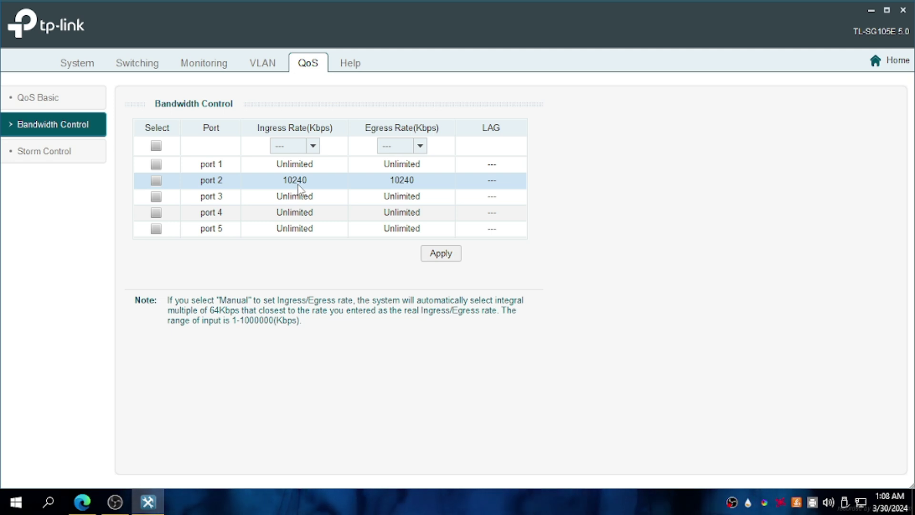
# Scroll through the Ingress Rate dropdown's list of available rate values.
pyautogui.click(312, 145)
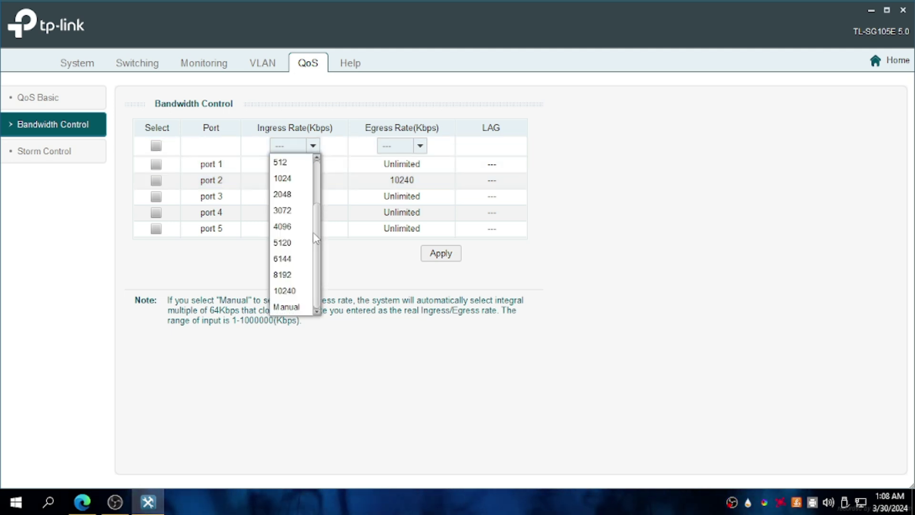
pyautogui.moveTo(319, 245); pyautogui.dragTo(324, 205)
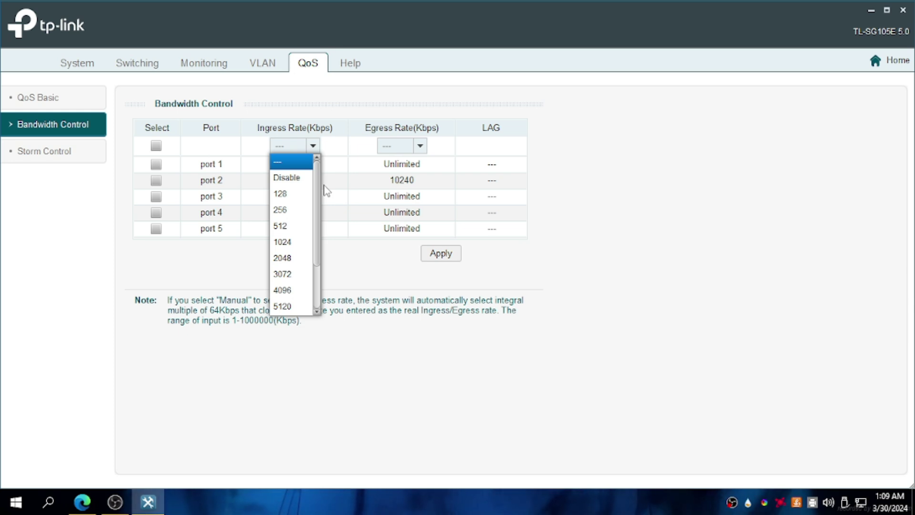
pyautogui.click(326, 191)
pyautogui.click(313, 146)
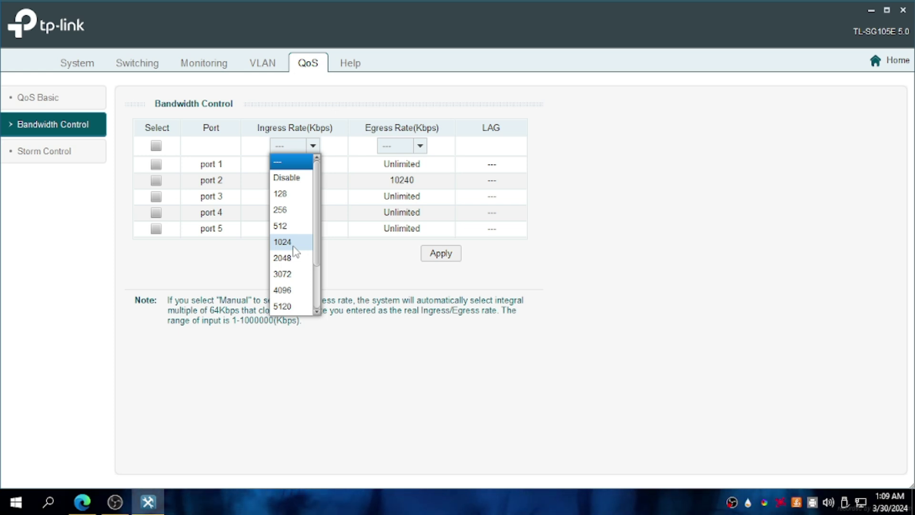
pyautogui.moveTo(99, 503)
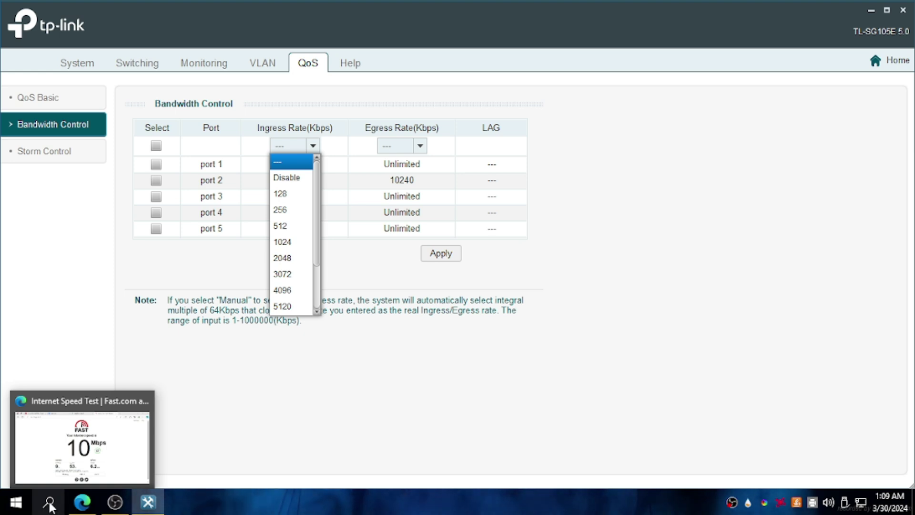
pyautogui.click(48, 502)
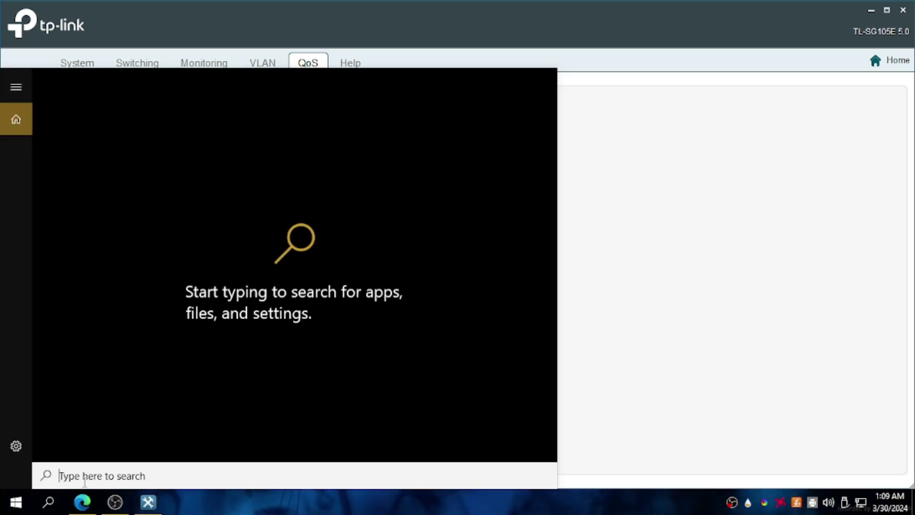
# In Calculator, multiply 80 by 1024 to get 81920 Kbps.
pyautogui.write('ca')
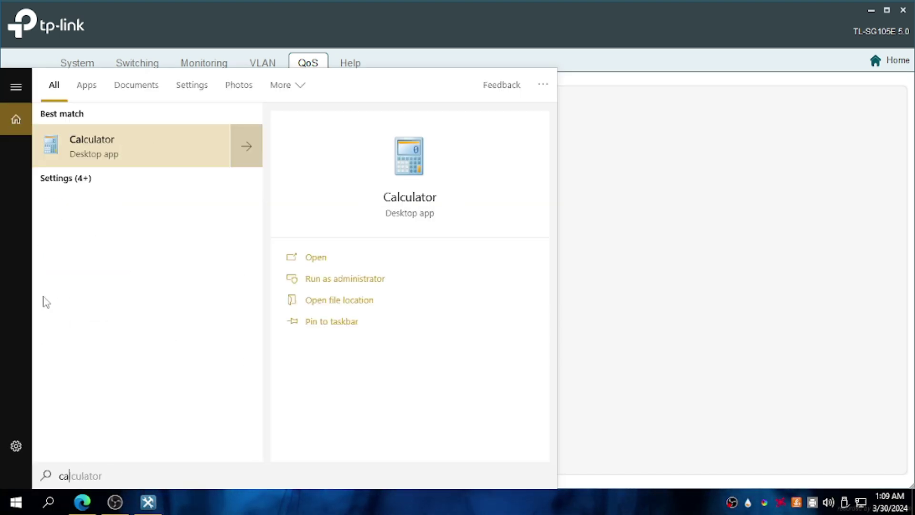
pyautogui.click(332, 255)
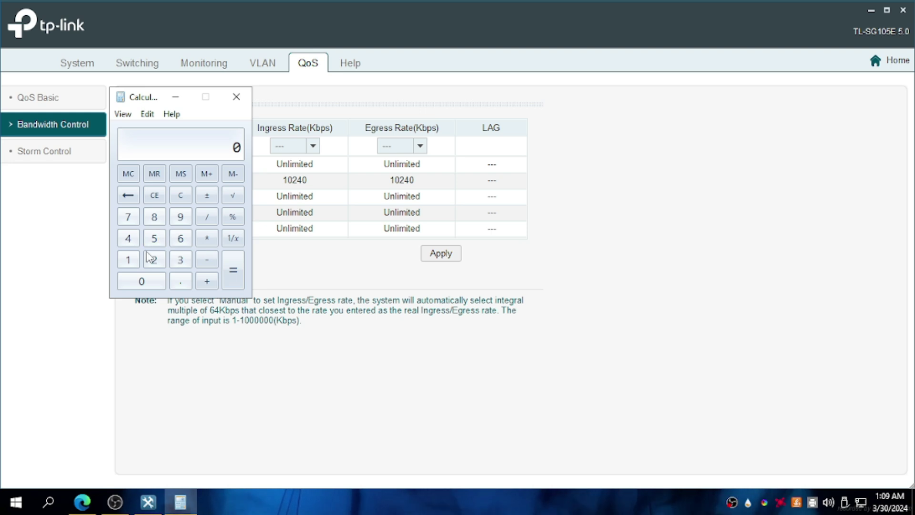
pyautogui.press('1')
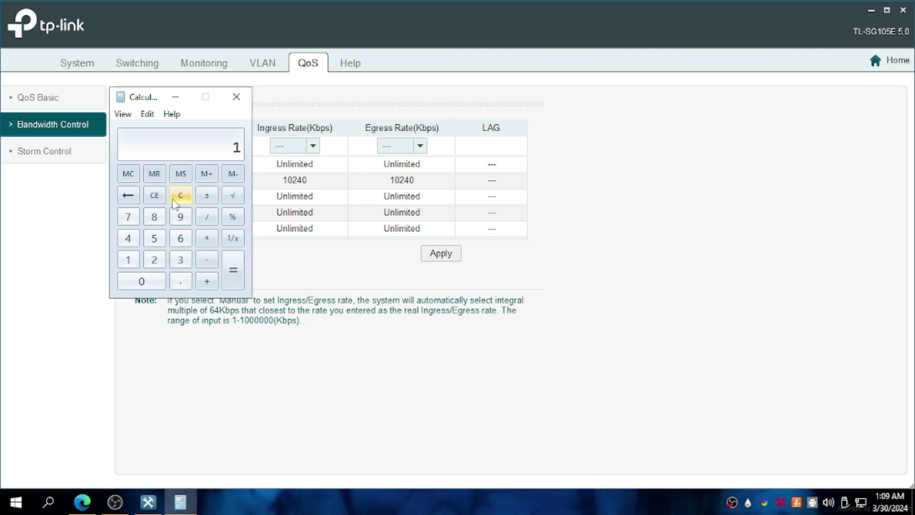
pyautogui.click(155, 197)
pyautogui.click(154, 217)
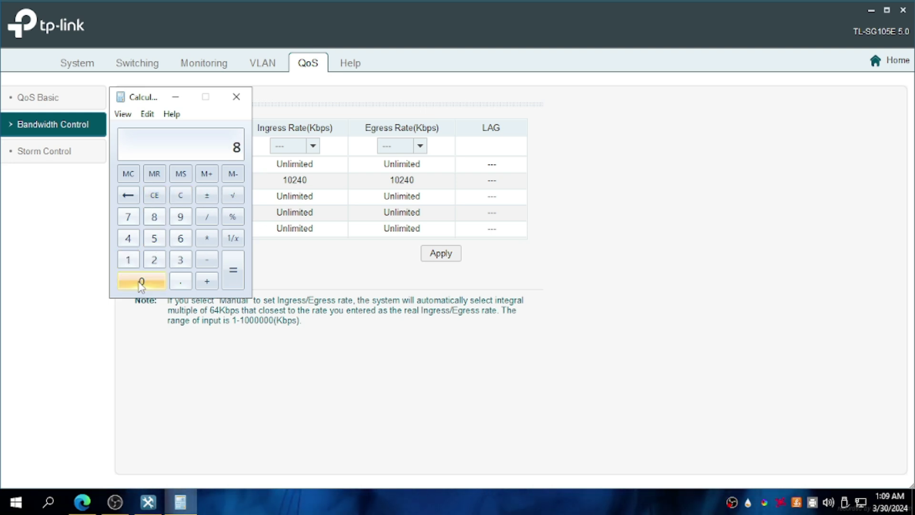
pyautogui.click(141, 282)
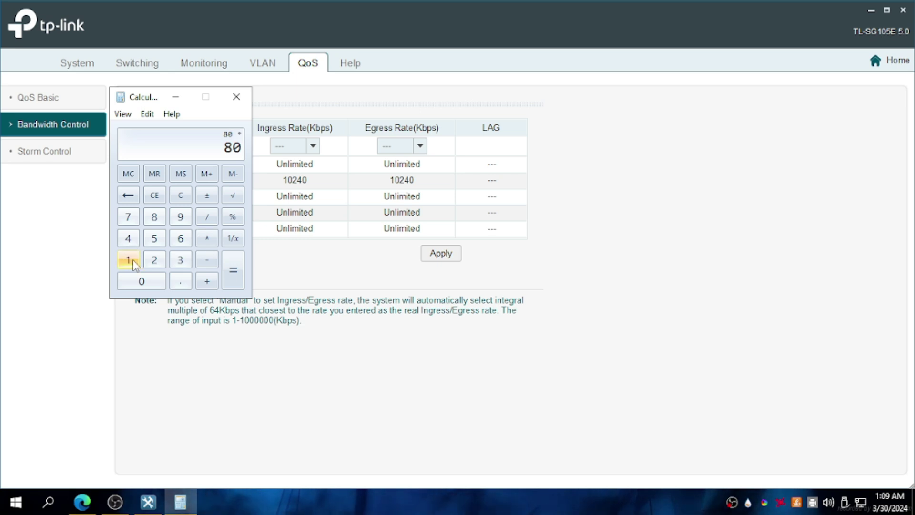
pyautogui.click(128, 259)
pyautogui.click(139, 281)
pyautogui.click(154, 260)
pyautogui.click(125, 239)
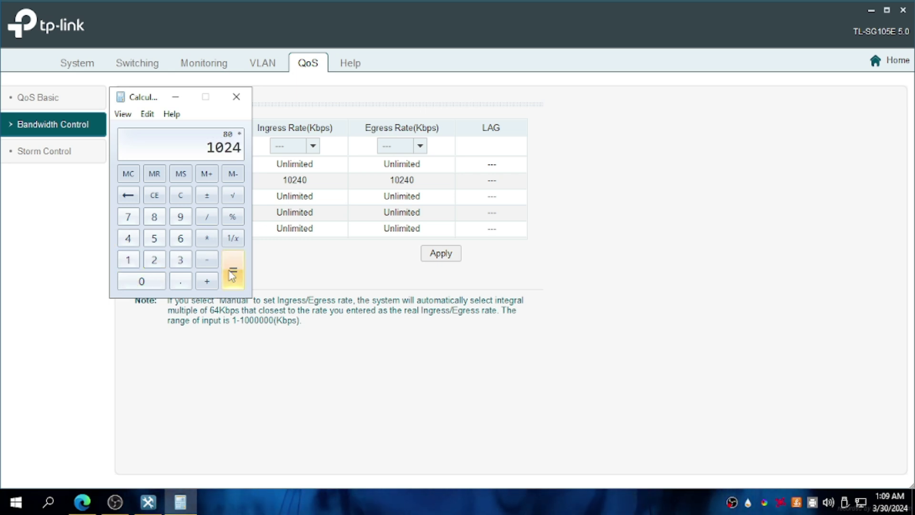
pyautogui.click(232, 274)
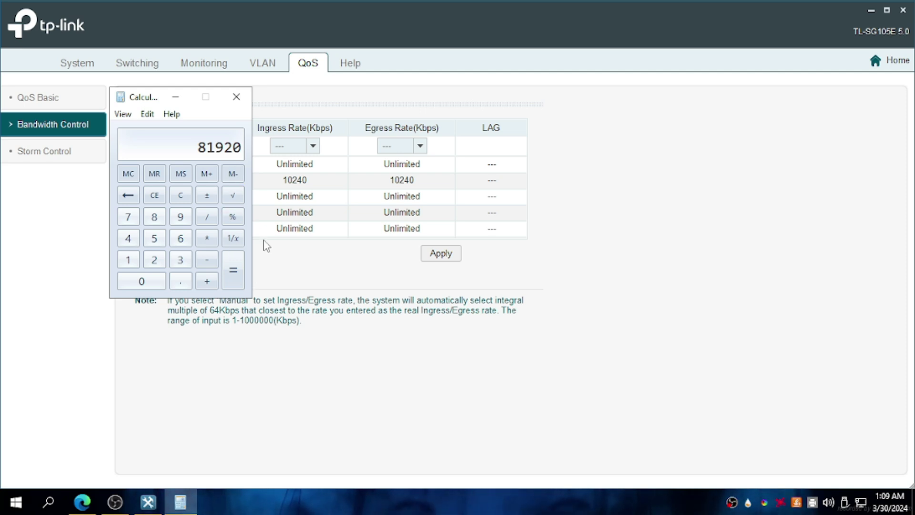
pyautogui.click(306, 185)
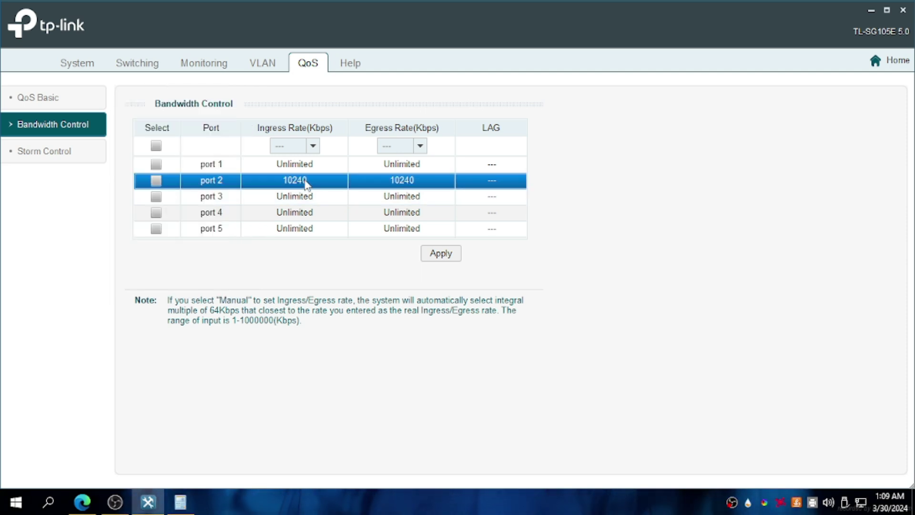
# Select port 2 and set a manual ingress rate of 81920 Kbps.
pyautogui.click(156, 180)
pyautogui.click(313, 146)
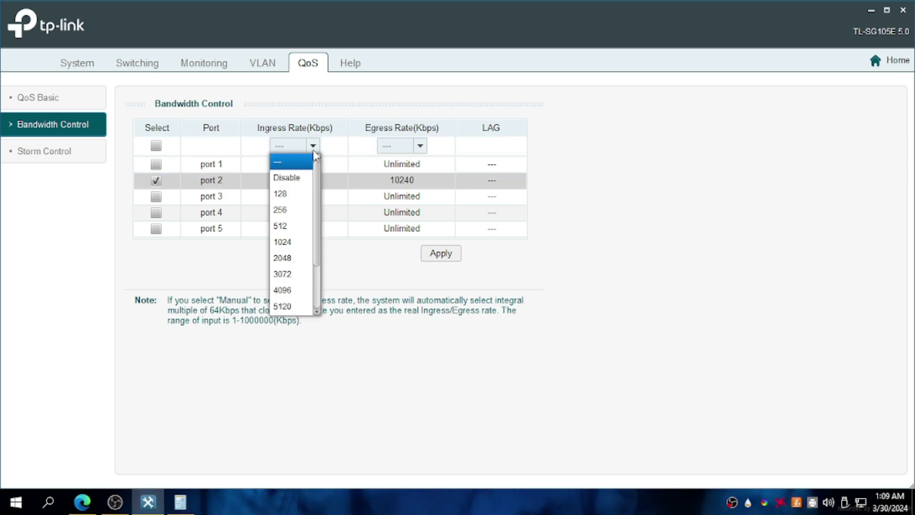
pyautogui.scroll(-2, 290, 289)
pyautogui.click(298, 307)
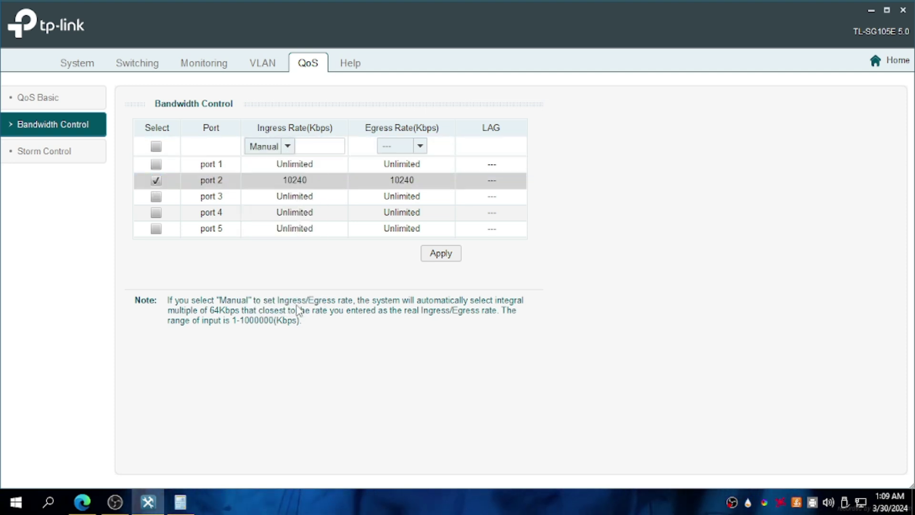
pyautogui.click(327, 146)
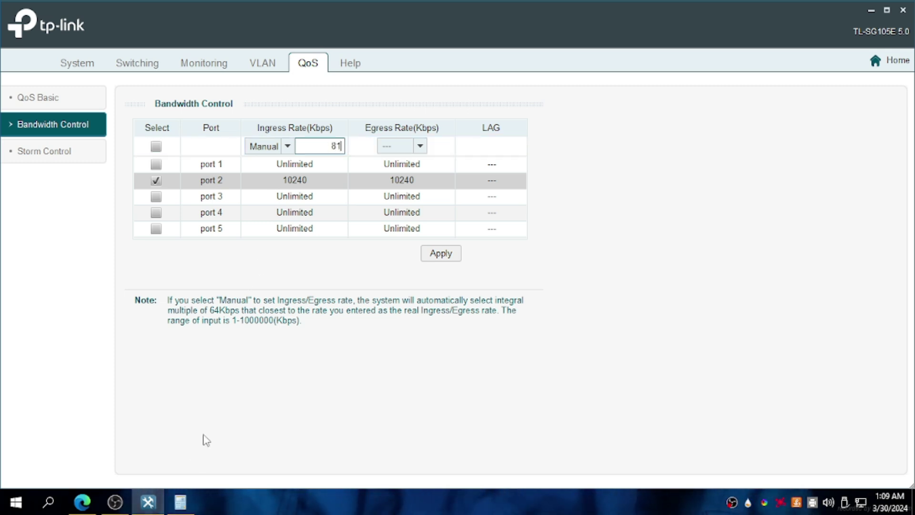
pyautogui.click(195, 506)
pyautogui.click(196, 506)
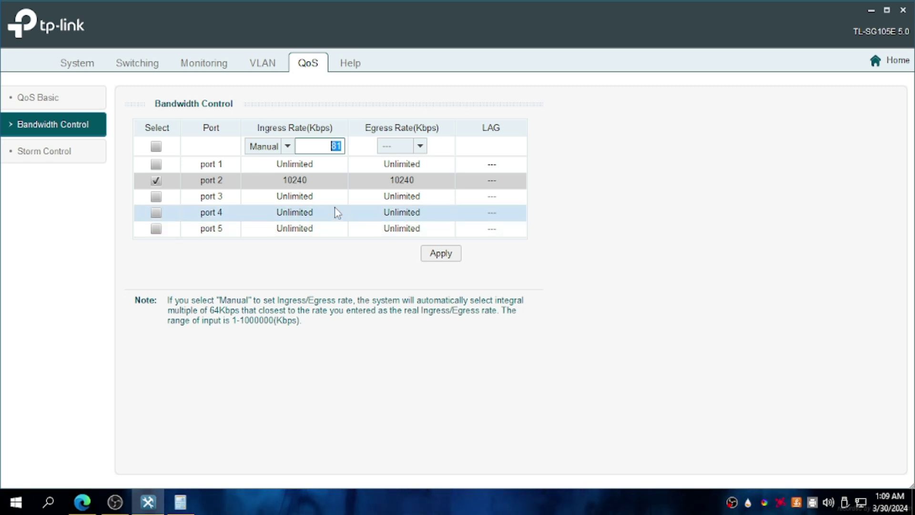
pyautogui.click(339, 146)
pyautogui.write('81')
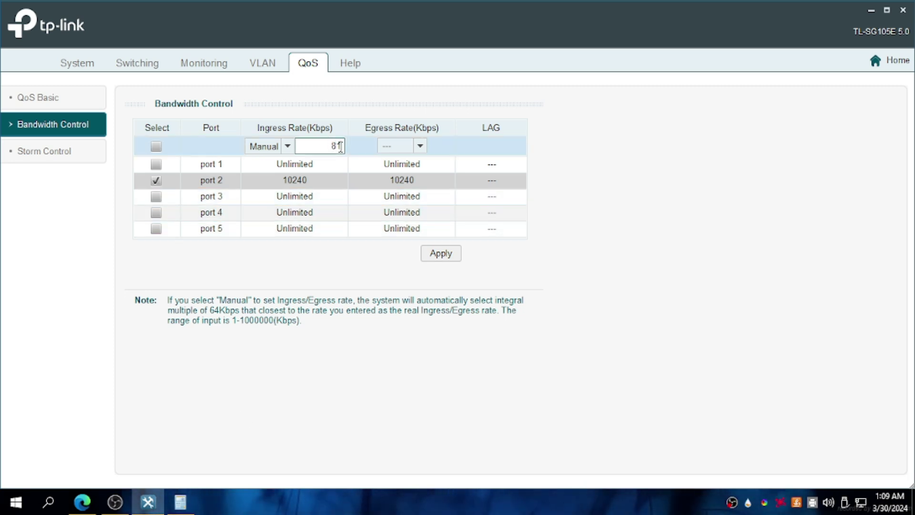
pyautogui.write('920')
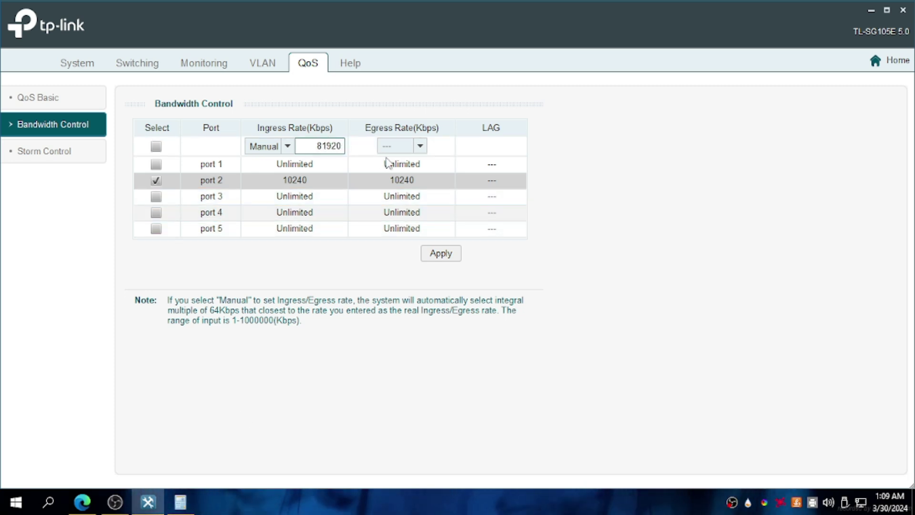
# Set port 2's manual egress rate to 81920 Kbps and apply it to the switch.
pyautogui.click(404, 147)
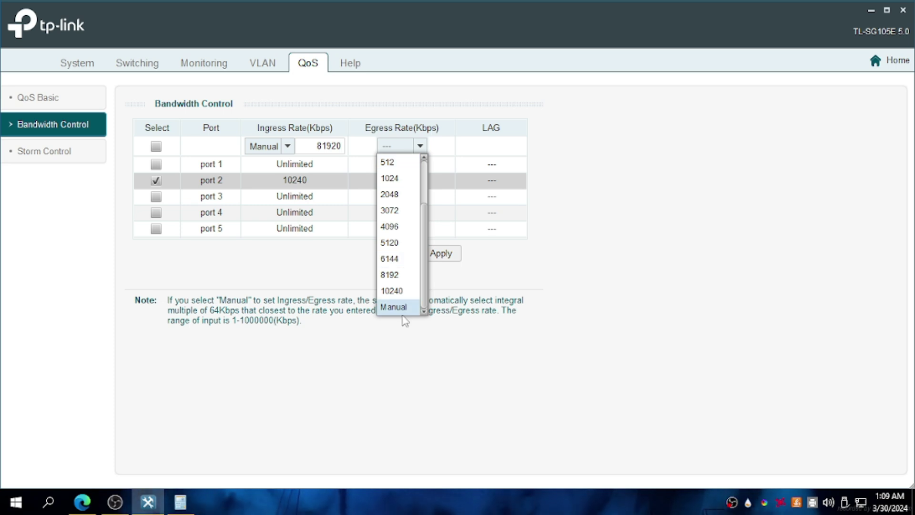
pyautogui.click(401, 308)
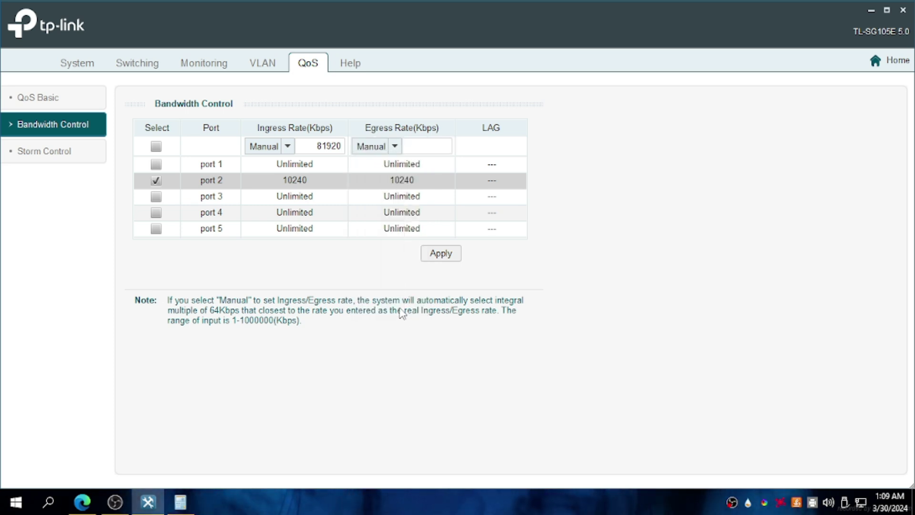
pyautogui.click(419, 145)
pyautogui.write('81')
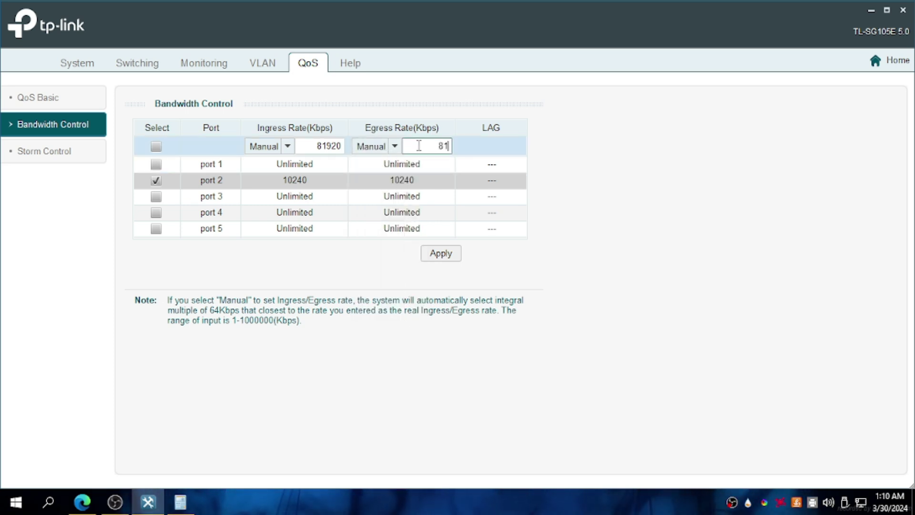
pyautogui.write('920')
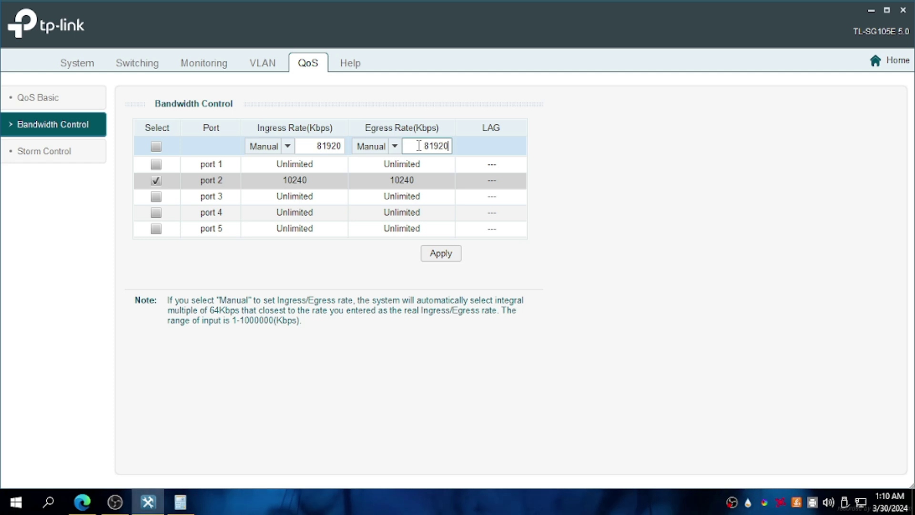
pyautogui.click(450, 256)
pyautogui.click(448, 281)
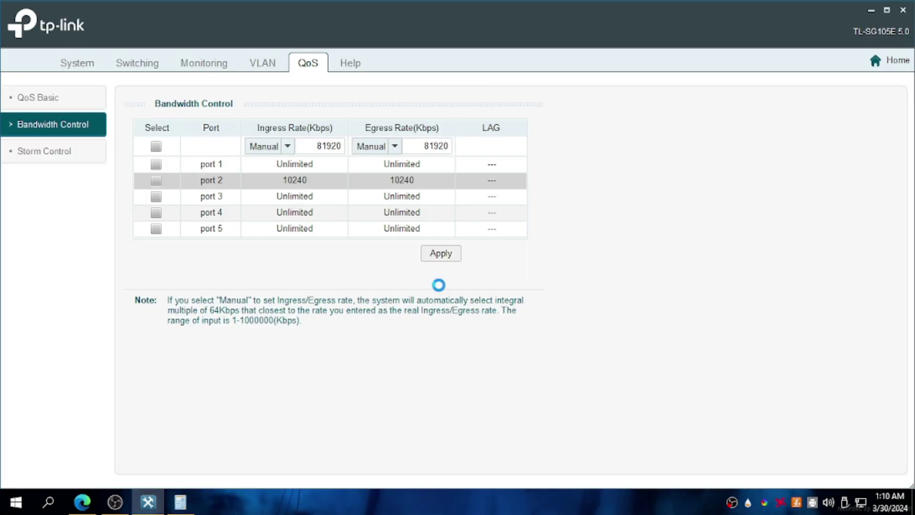
pyautogui.click(448, 284)
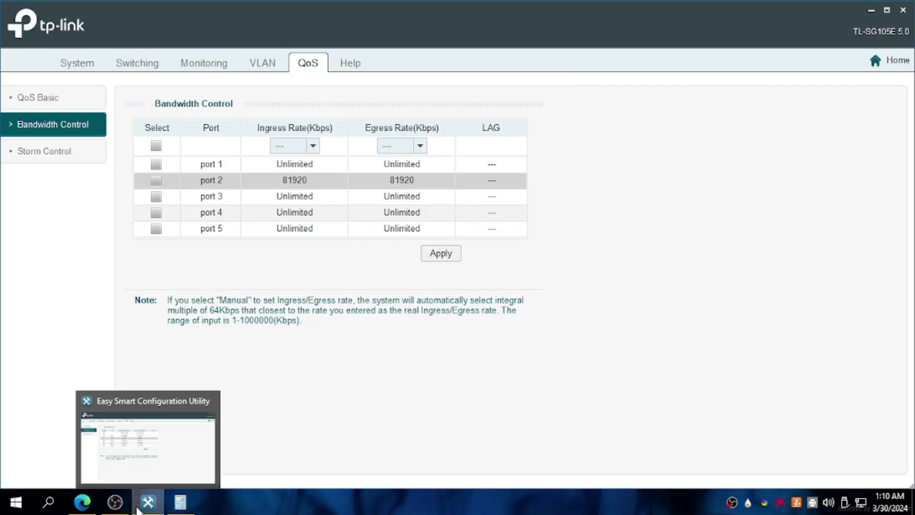
# Rerun the Fast.com test, now measuring 80 Mbps download.
pyautogui.click(120, 476)
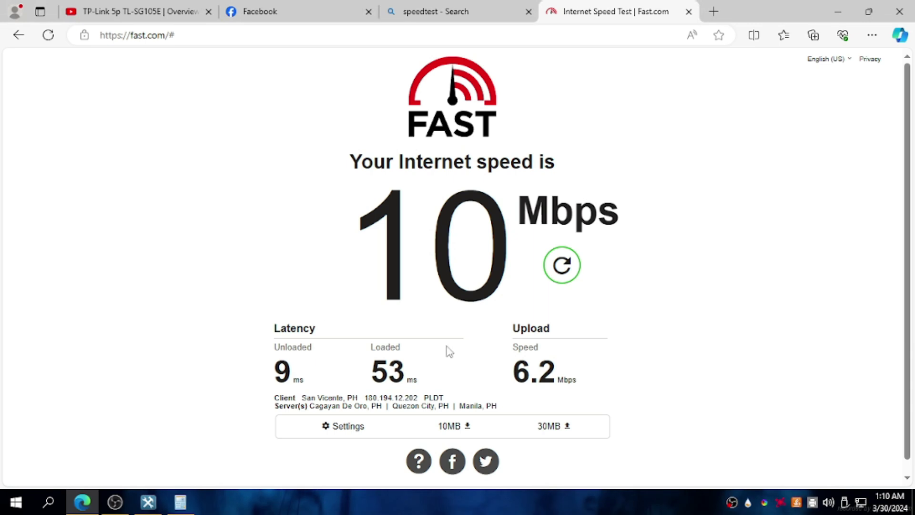
pyautogui.click(561, 265)
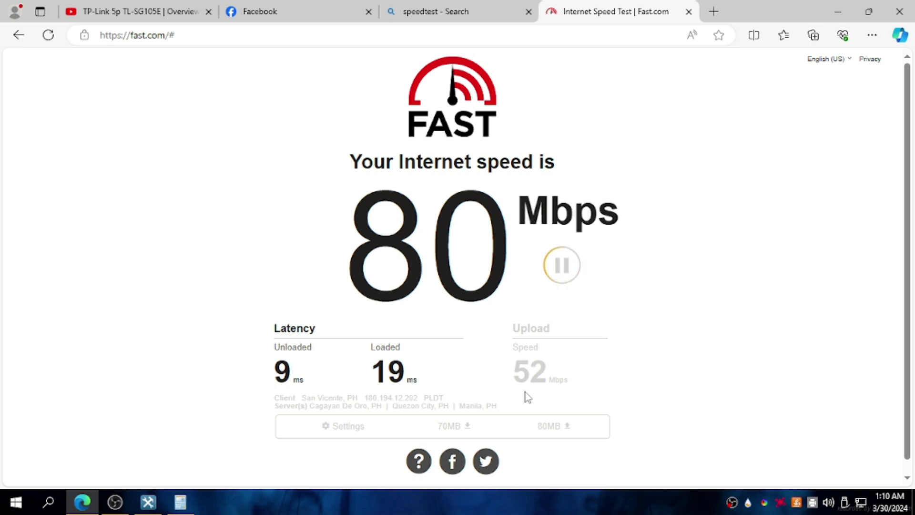
pyautogui.click(142, 505)
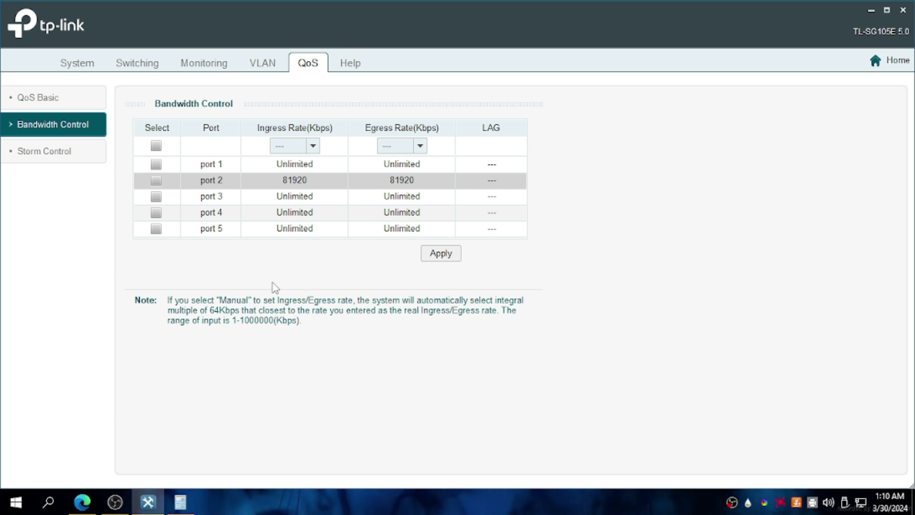
# Mark port 3, then compute 50 × 1024 = 51200 in Calculator.
pyautogui.click(156, 196)
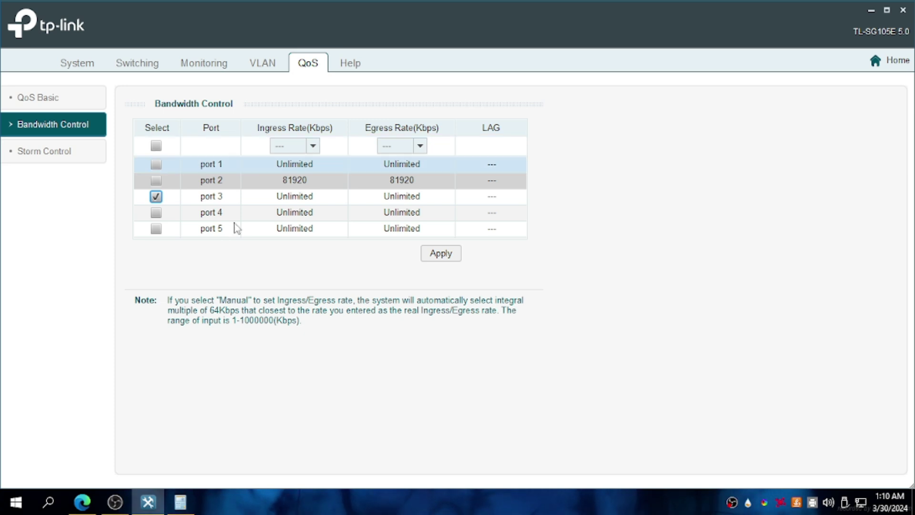
pyautogui.click(180, 502)
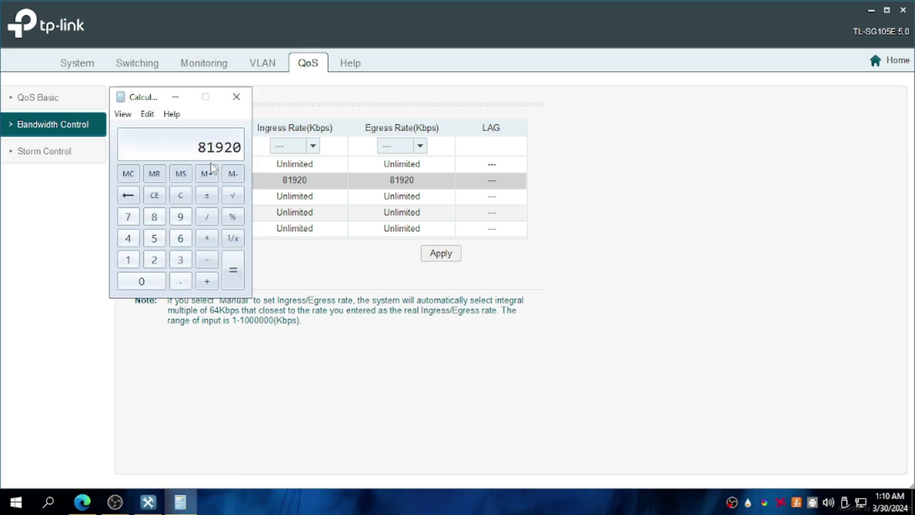
pyautogui.click(154, 195)
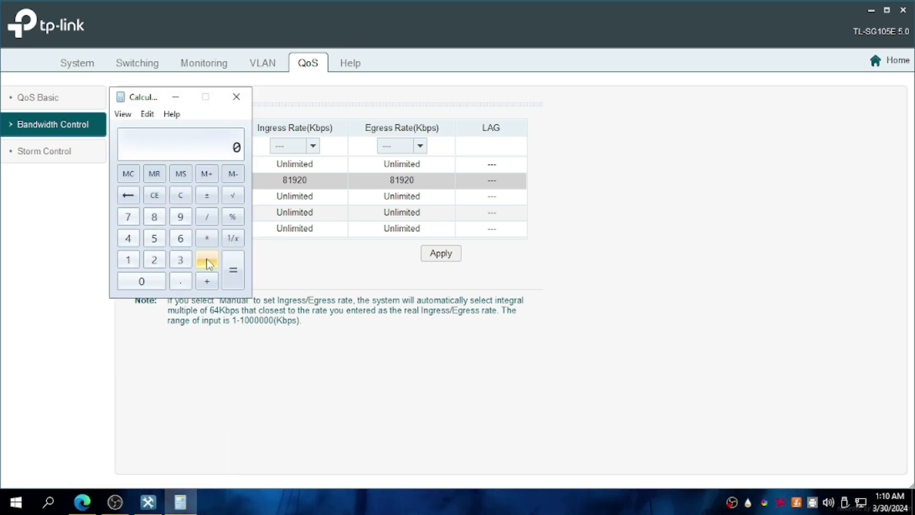
pyautogui.click(154, 239)
pyautogui.click(142, 280)
pyautogui.click(206, 239)
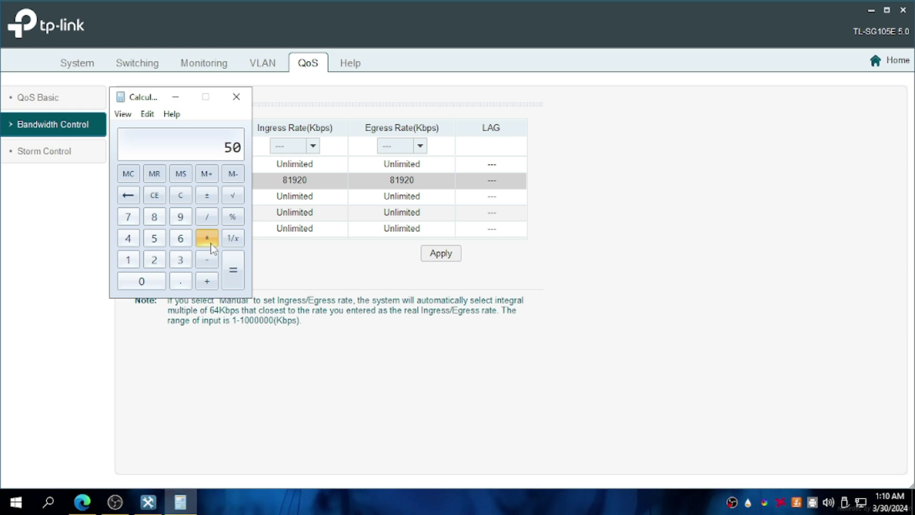
pyautogui.click(133, 266)
pyautogui.click(141, 281)
pyautogui.click(154, 259)
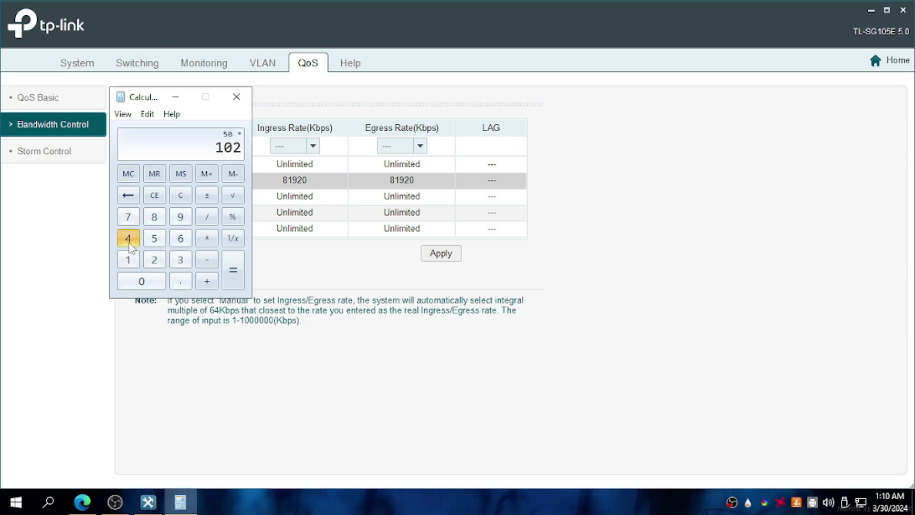
pyautogui.click(127, 238)
pyautogui.click(233, 272)
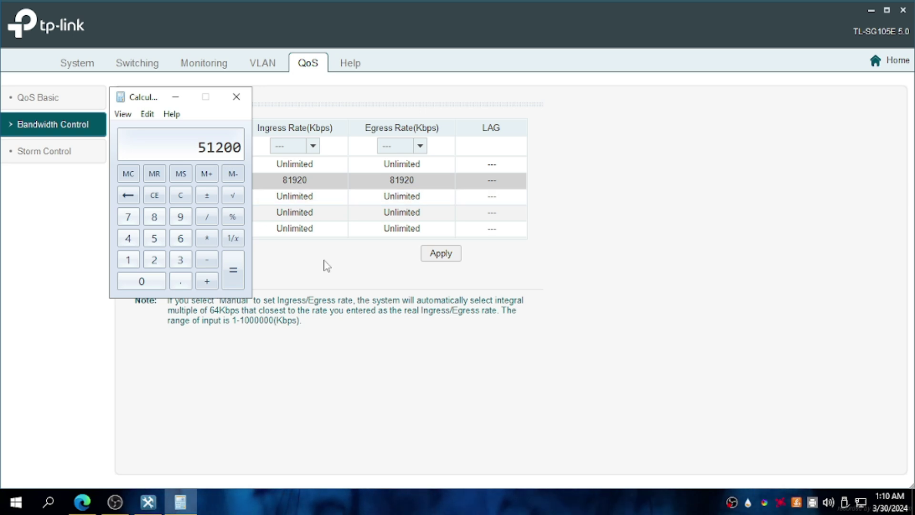
pyautogui.click(323, 261)
pyautogui.click(294, 148)
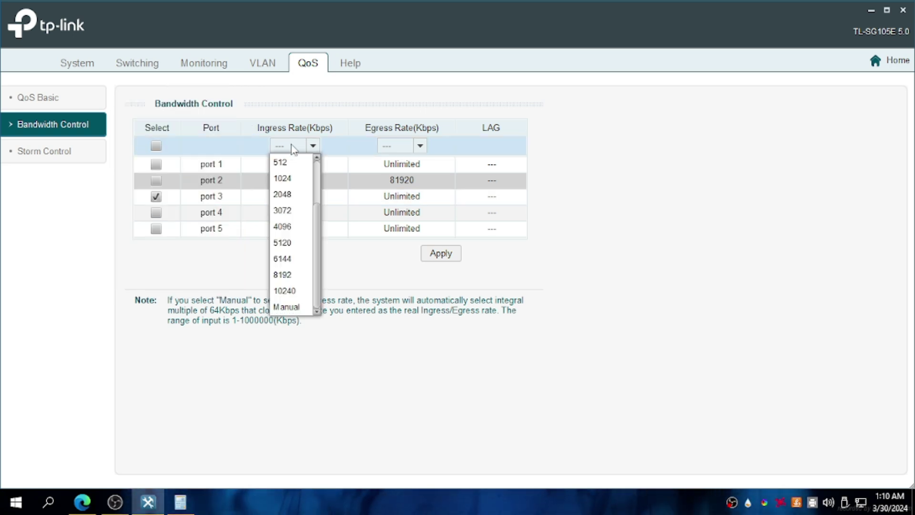
# Set port 3's ingress and egress to manual 51200 Kbps and apply it to the switch.
pyautogui.click(285, 306)
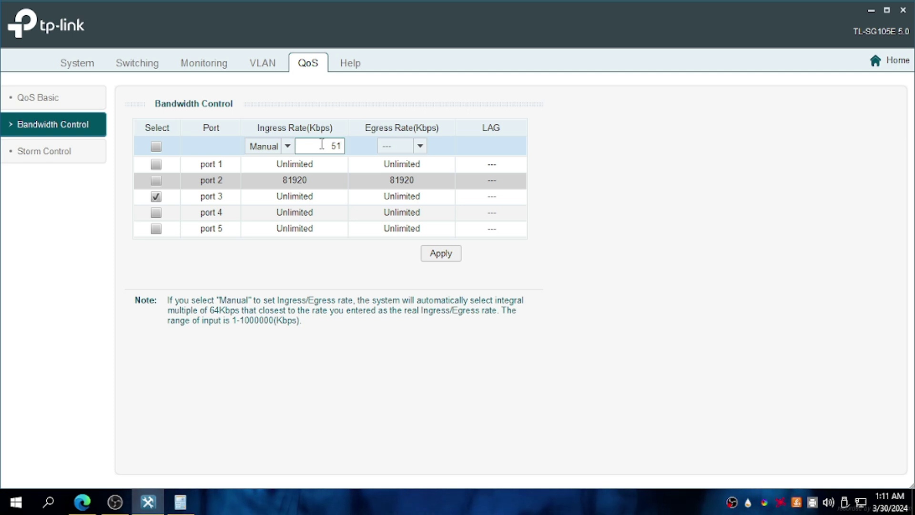
pyautogui.click(407, 148)
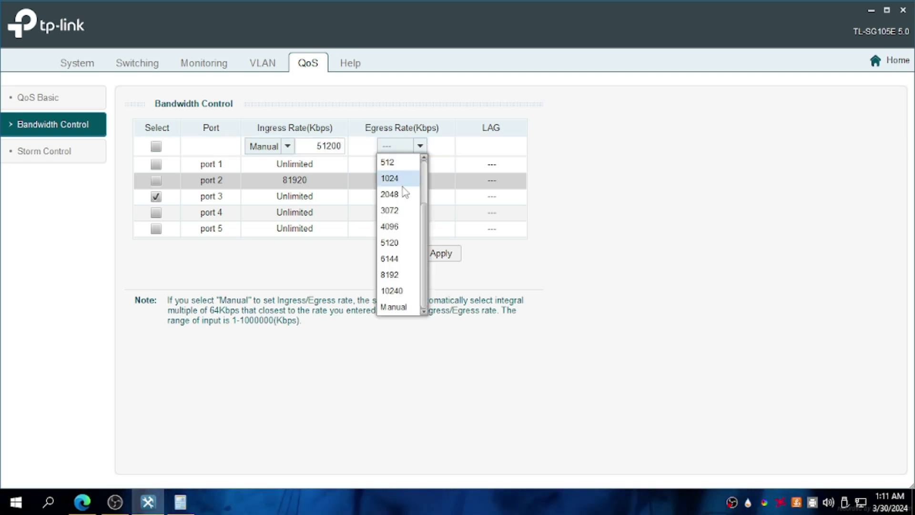
pyautogui.click(394, 307)
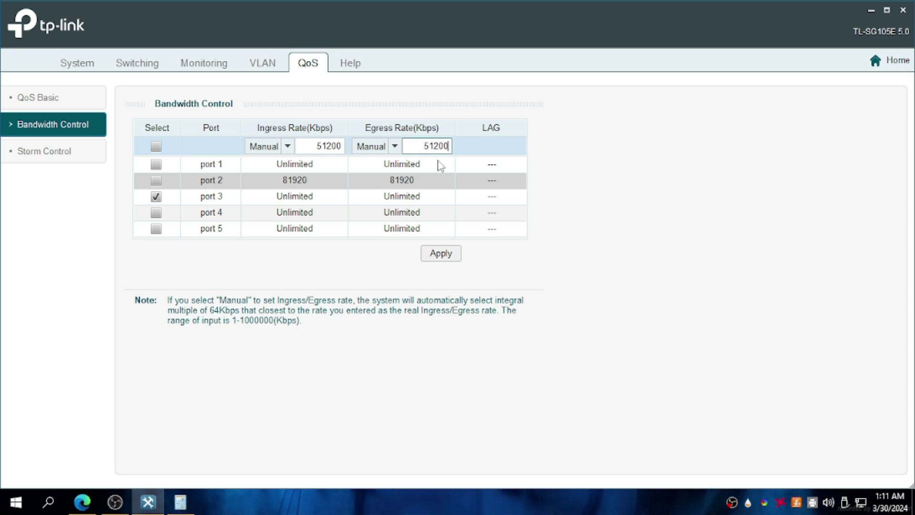
pyautogui.write('51200')
pyautogui.click(448, 253)
pyautogui.click(448, 284)
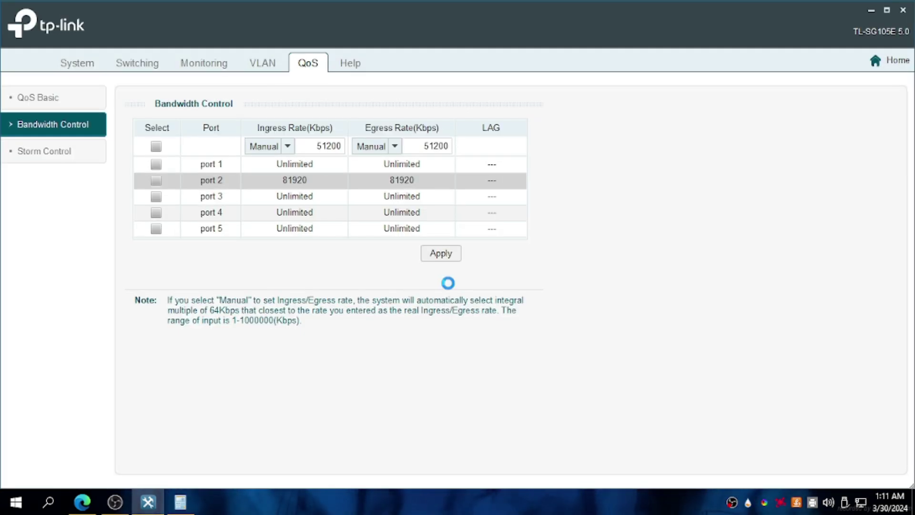
pyautogui.click(456, 283)
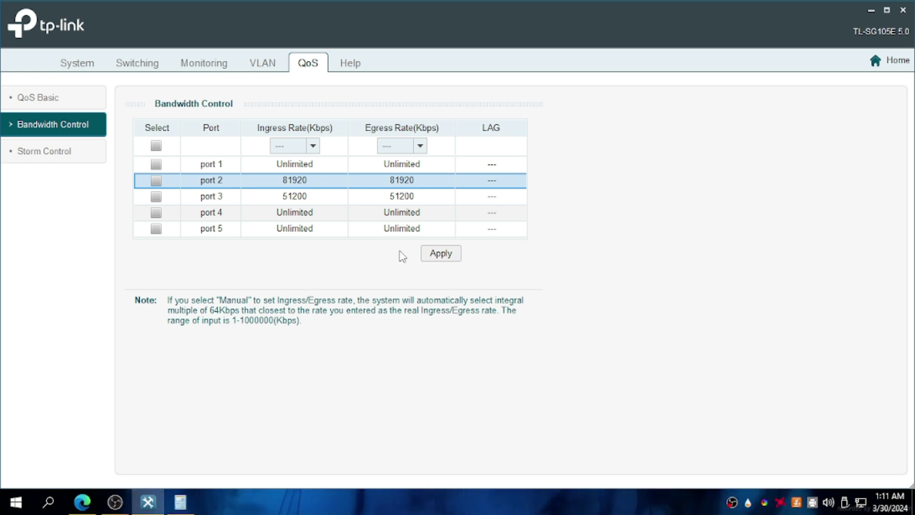
# Rerun the Fast.com speed test, which now reports about 45 Mbps download.
pyautogui.moveTo(180, 501)
pyautogui.click(82, 502)
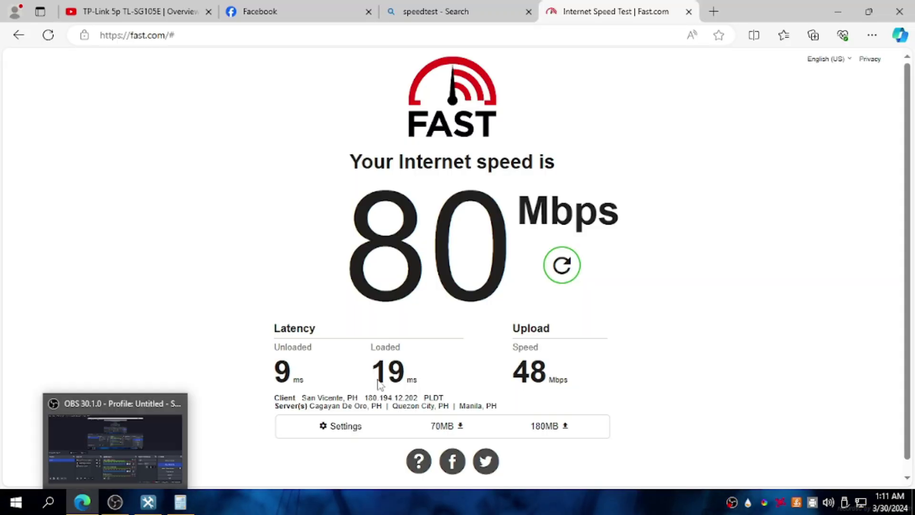
pyautogui.click(548, 272)
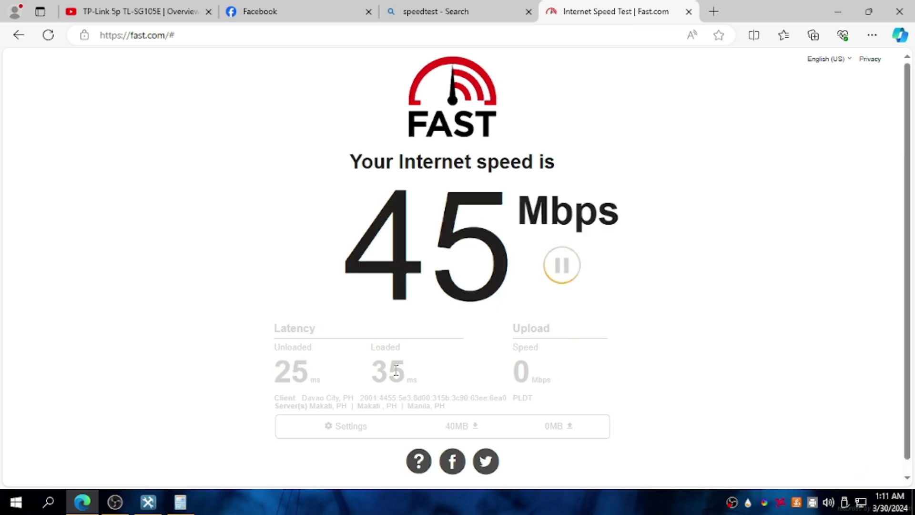
pyautogui.moveTo(170, 495)
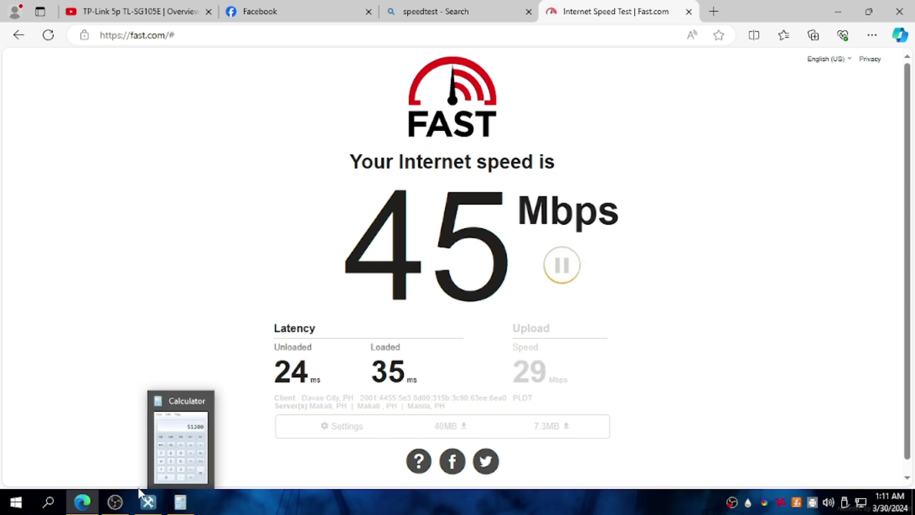
# Tick port 4 in the bandwidth table for a new limit and clear the calculator.
pyautogui.click(148, 502)
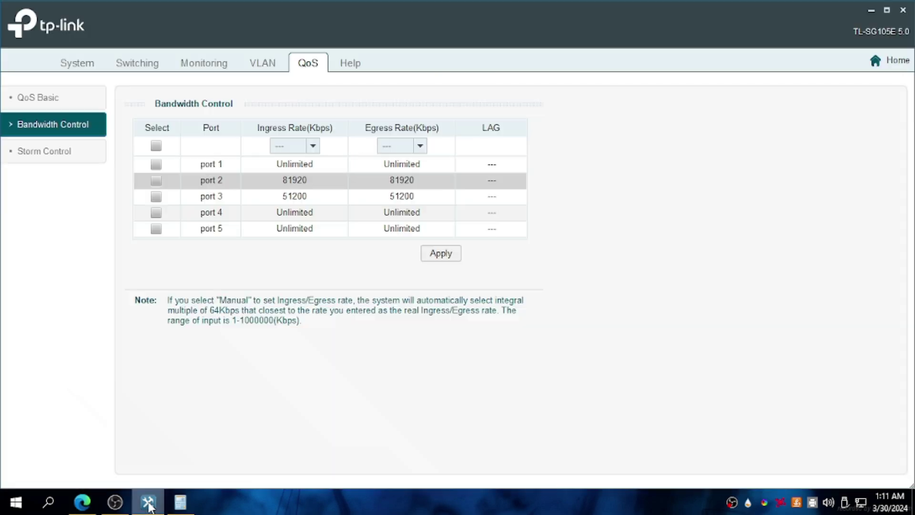
pyautogui.click(157, 212)
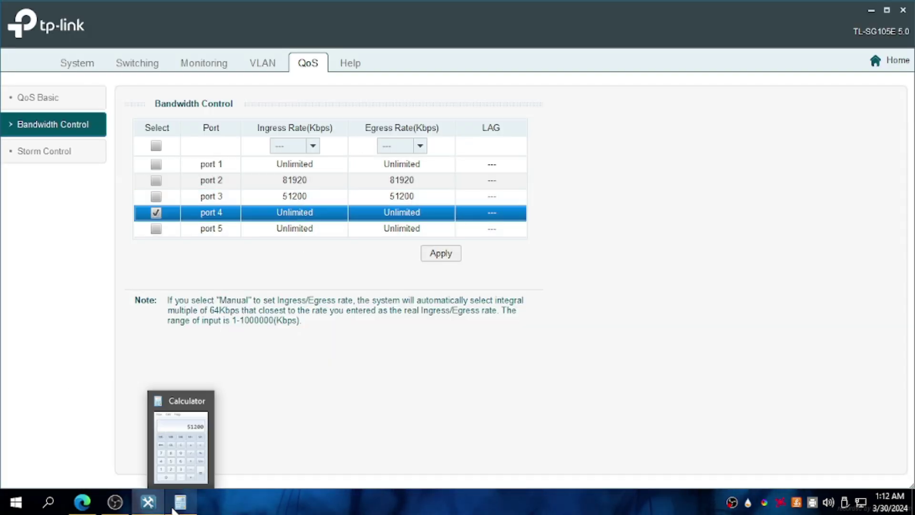
pyautogui.click(149, 480)
pyautogui.click(155, 195)
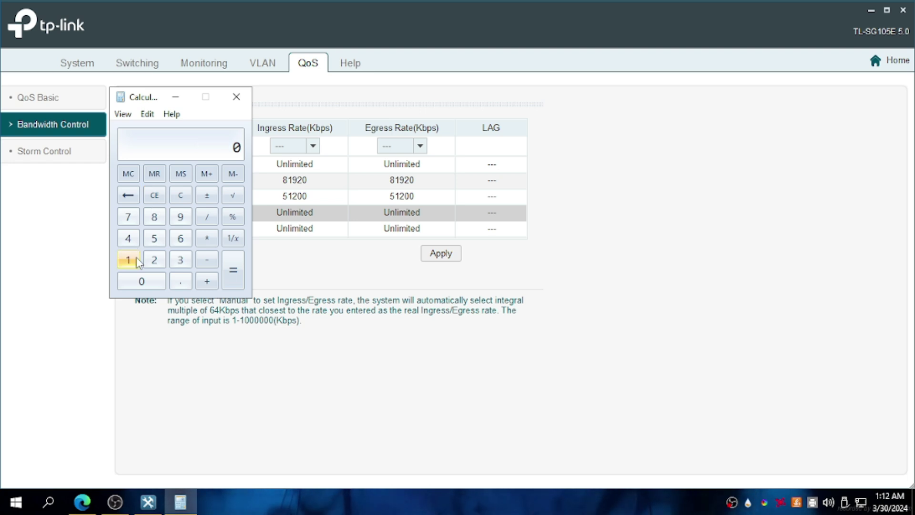
# Compute 30 × 1024 = 30720 in Windows Calculator.
pyautogui.click(180, 259)
pyautogui.click(151, 279)
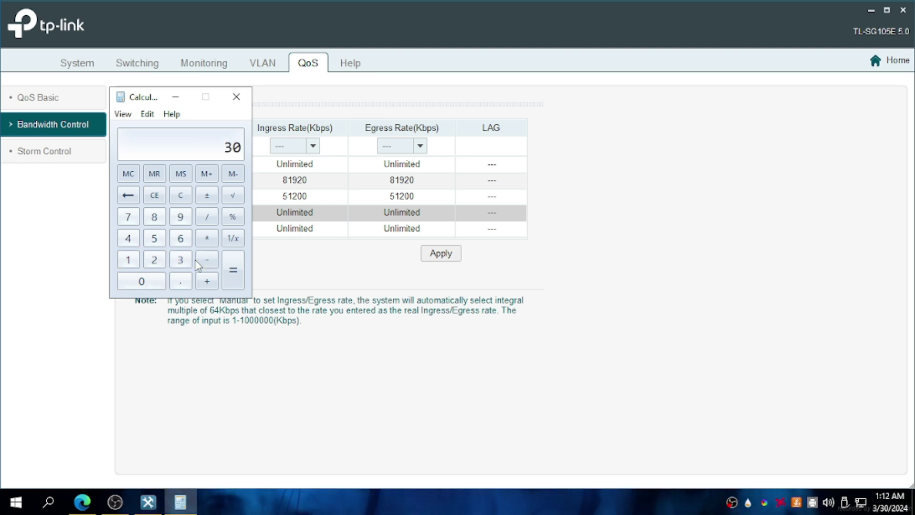
pyautogui.click(206, 238)
pyautogui.click(129, 259)
pyautogui.click(143, 281)
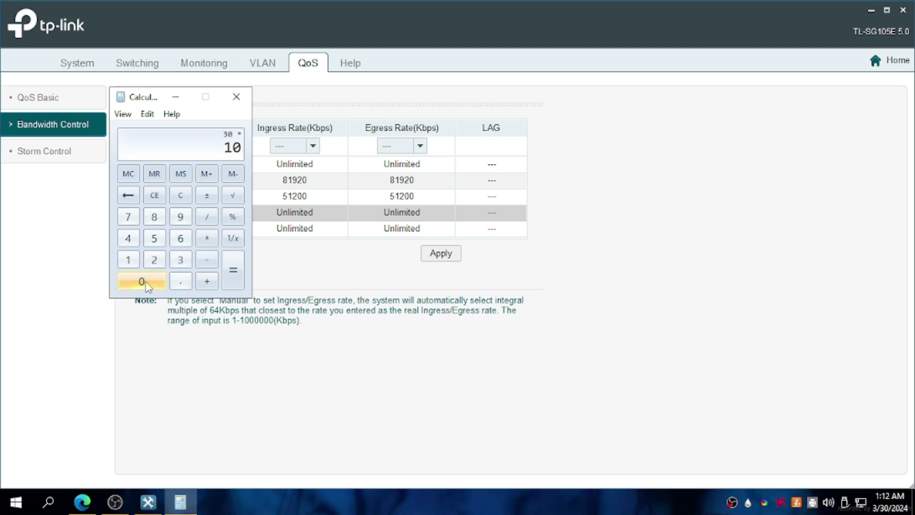
pyautogui.click(153, 259)
pyautogui.click(128, 238)
pyautogui.click(233, 270)
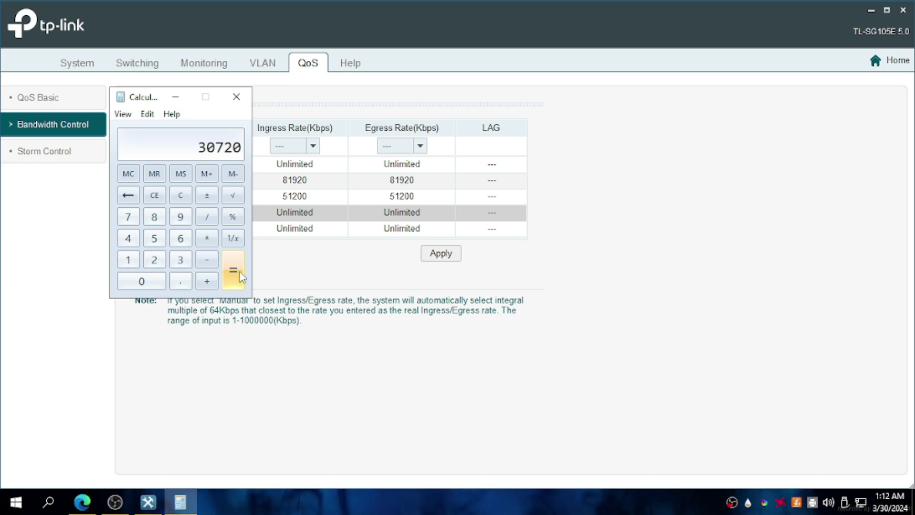
pyautogui.click(291, 146)
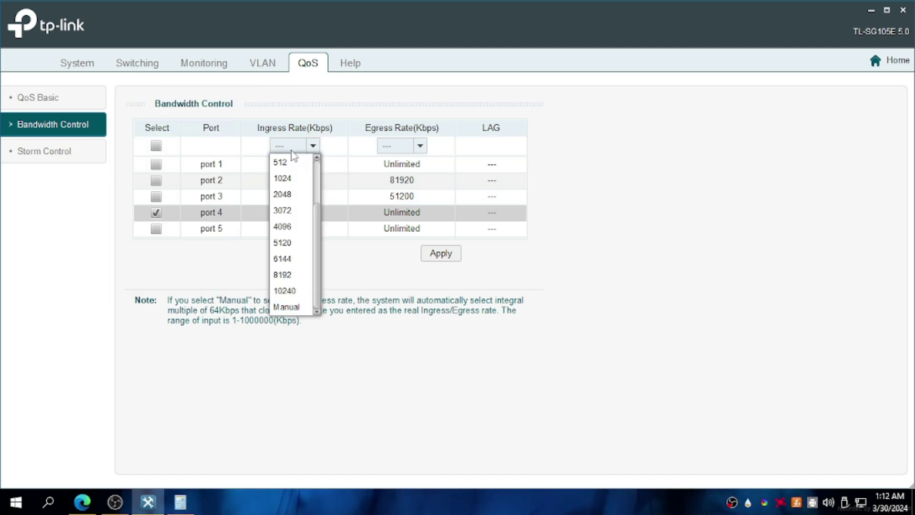
# Also tick port 5 and set the ingress rate to Manual, using the 30720 result.
pyautogui.click(157, 230)
pyautogui.click(156, 229)
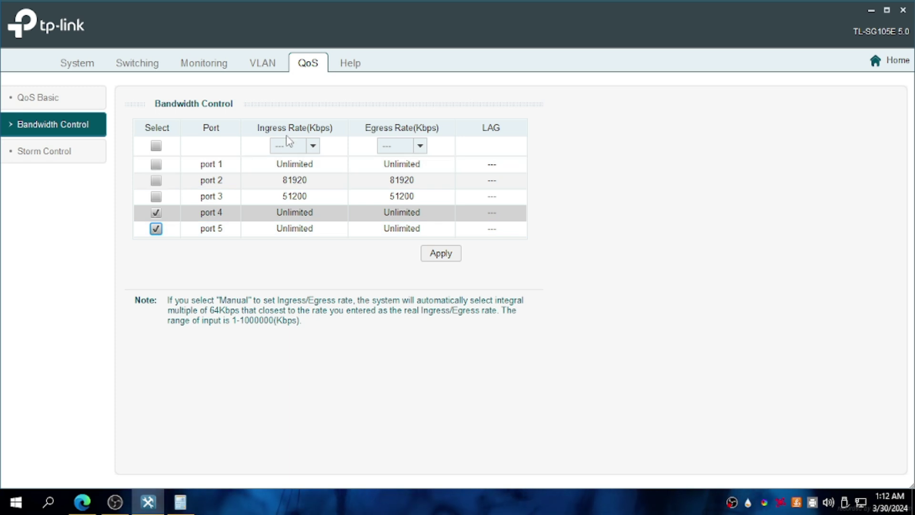
pyautogui.click(290, 146)
pyautogui.click(295, 307)
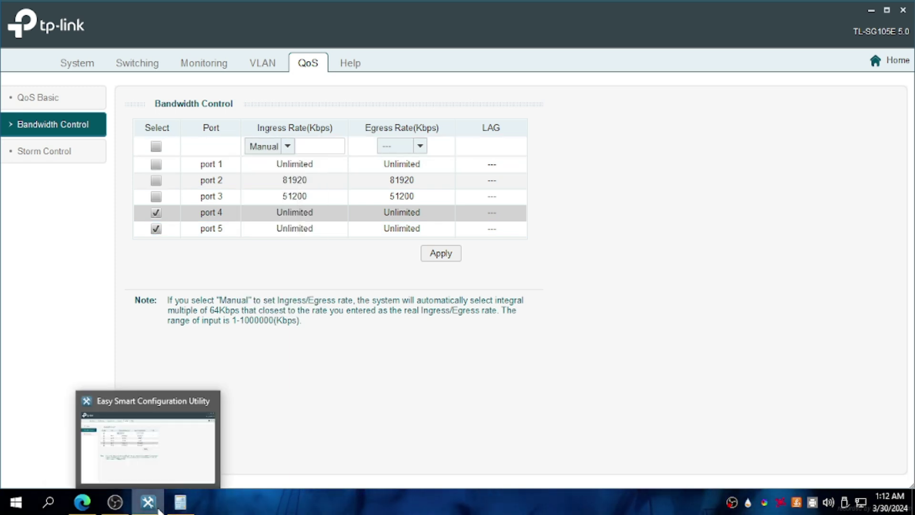
pyautogui.click(173, 510)
pyautogui.click(173, 510)
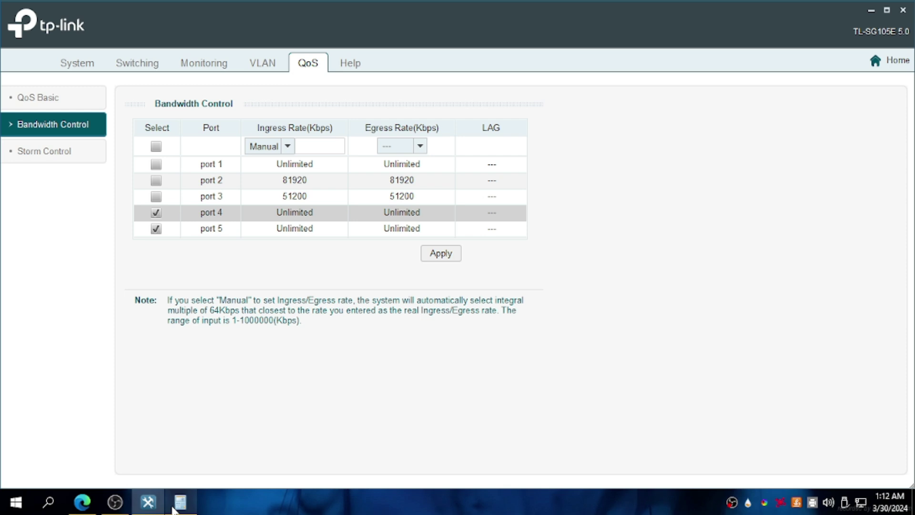
pyautogui.click(334, 146)
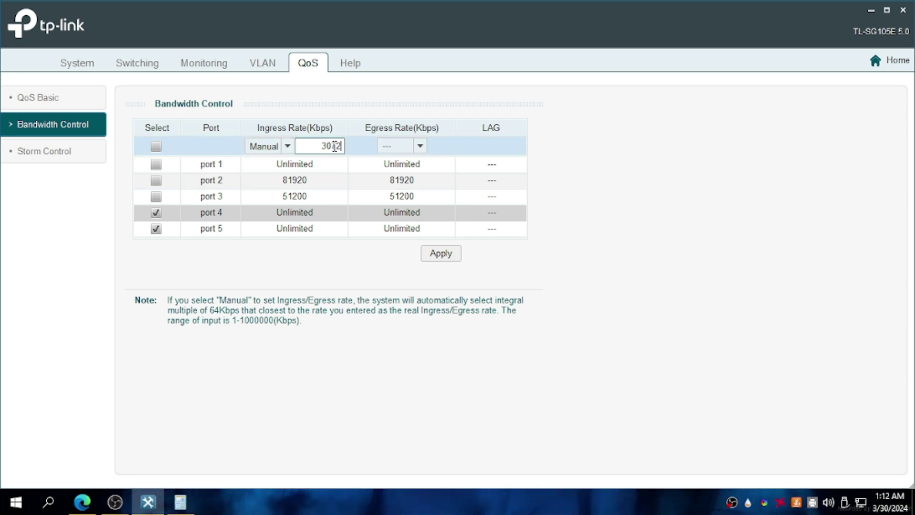
# Set the egress rate to Manual 30720 Kbps and apply the limits to ports 4 and 5.
pyautogui.click(411, 145)
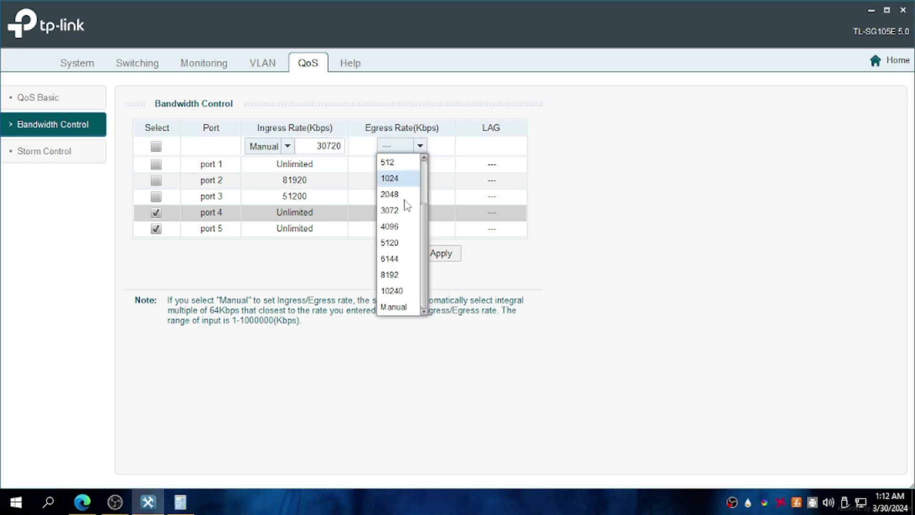
pyautogui.click(402, 308)
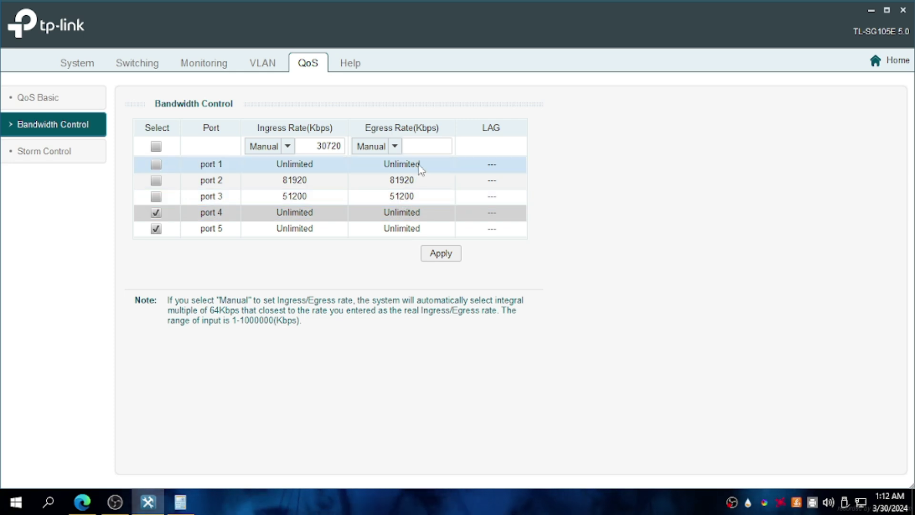
pyautogui.click(419, 149)
pyautogui.write('30720')
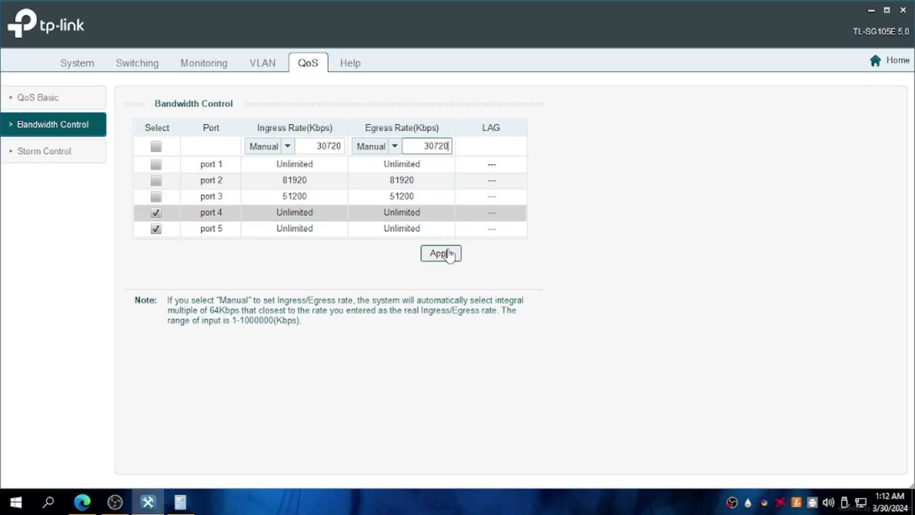
pyautogui.click(444, 253)
pyautogui.click(436, 284)
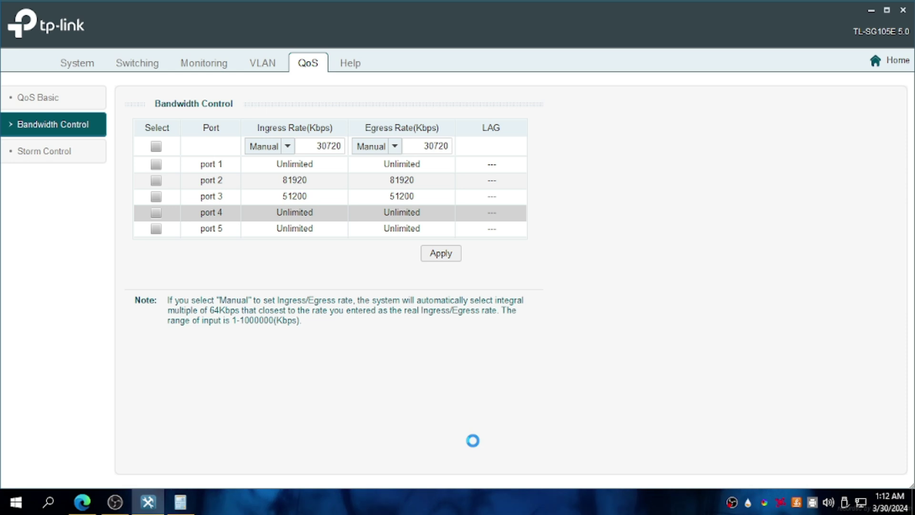
pyautogui.click(459, 285)
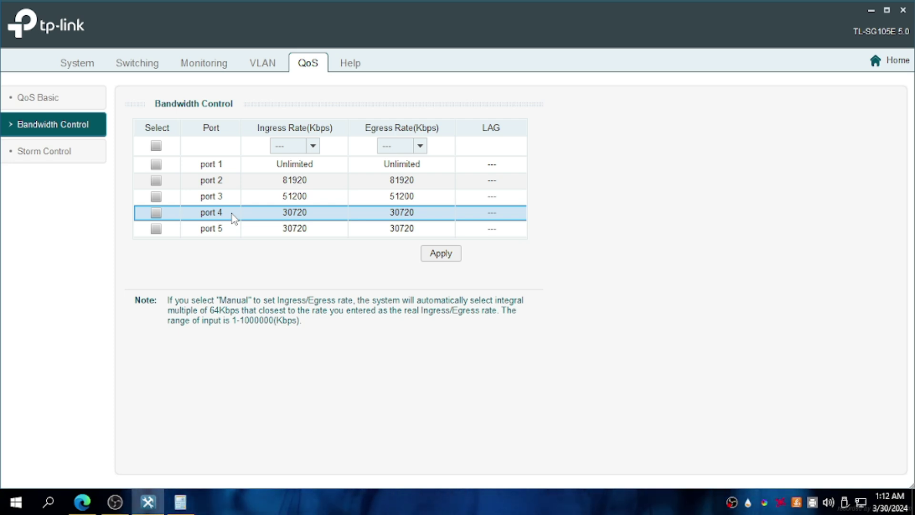
# Restart the Fast.com speed test to check the new 30720 Kbps limit.
pyautogui.moveTo(117, 506)
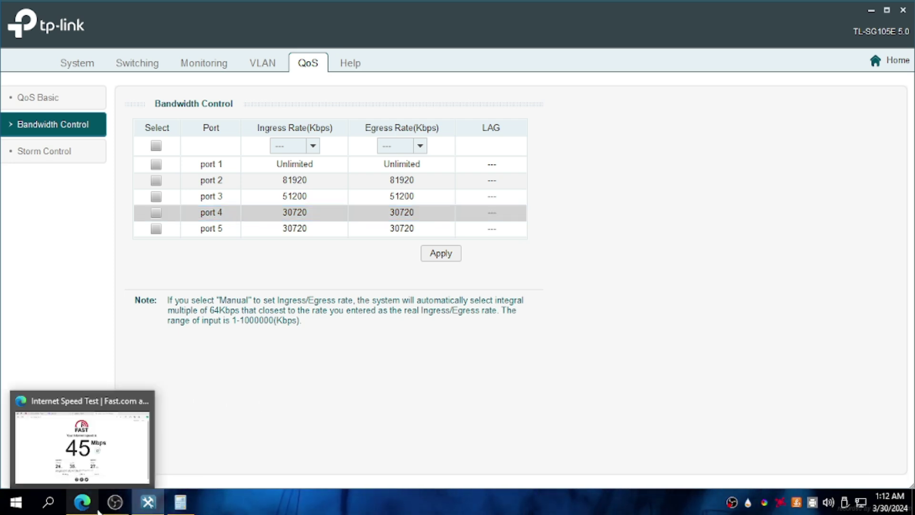
pyautogui.click(82, 501)
pyautogui.click(562, 266)
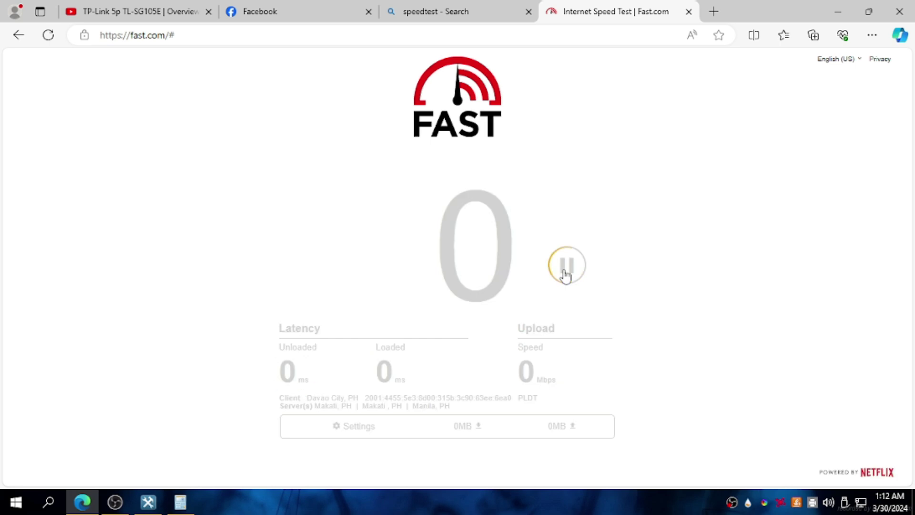